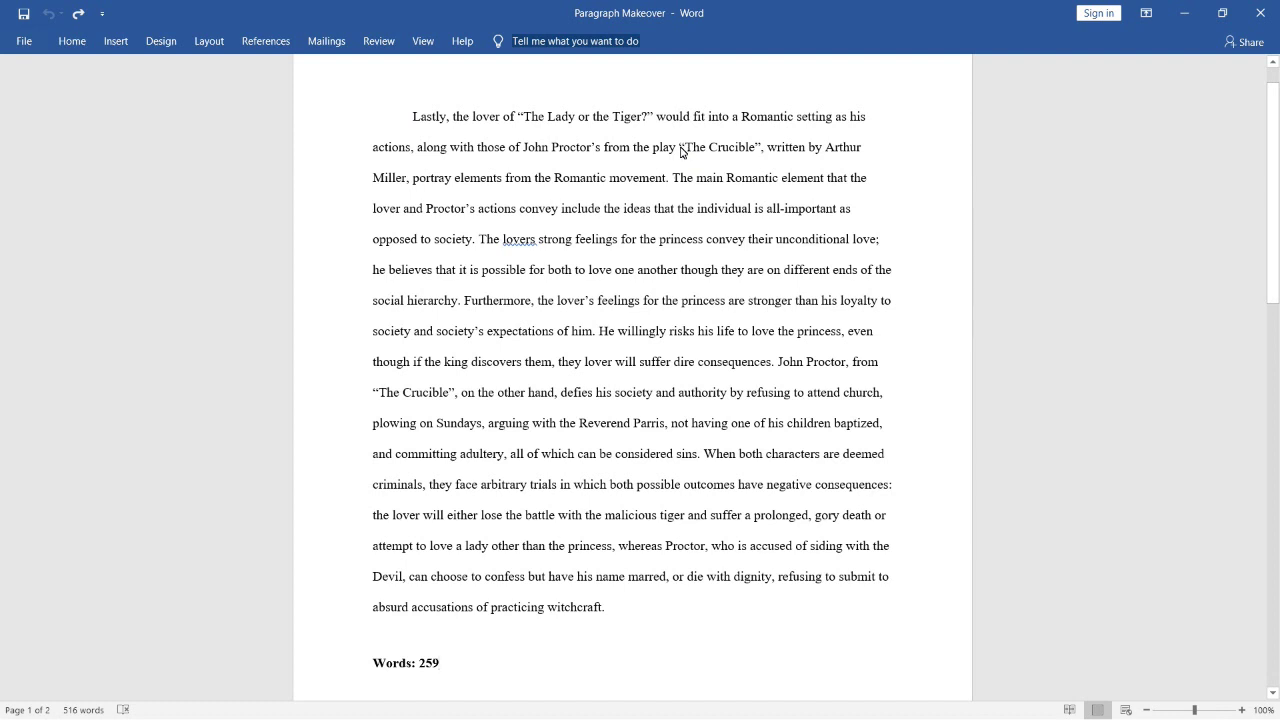
# - Italicize "The Crucible" in the opening sentence, drop its quotation marks, and delete the word "Lastly"
pyautogui.moveTo(684, 149); pyautogui.dragTo(744, 152)
pyautogui.hotkey('ctrl', 'i')
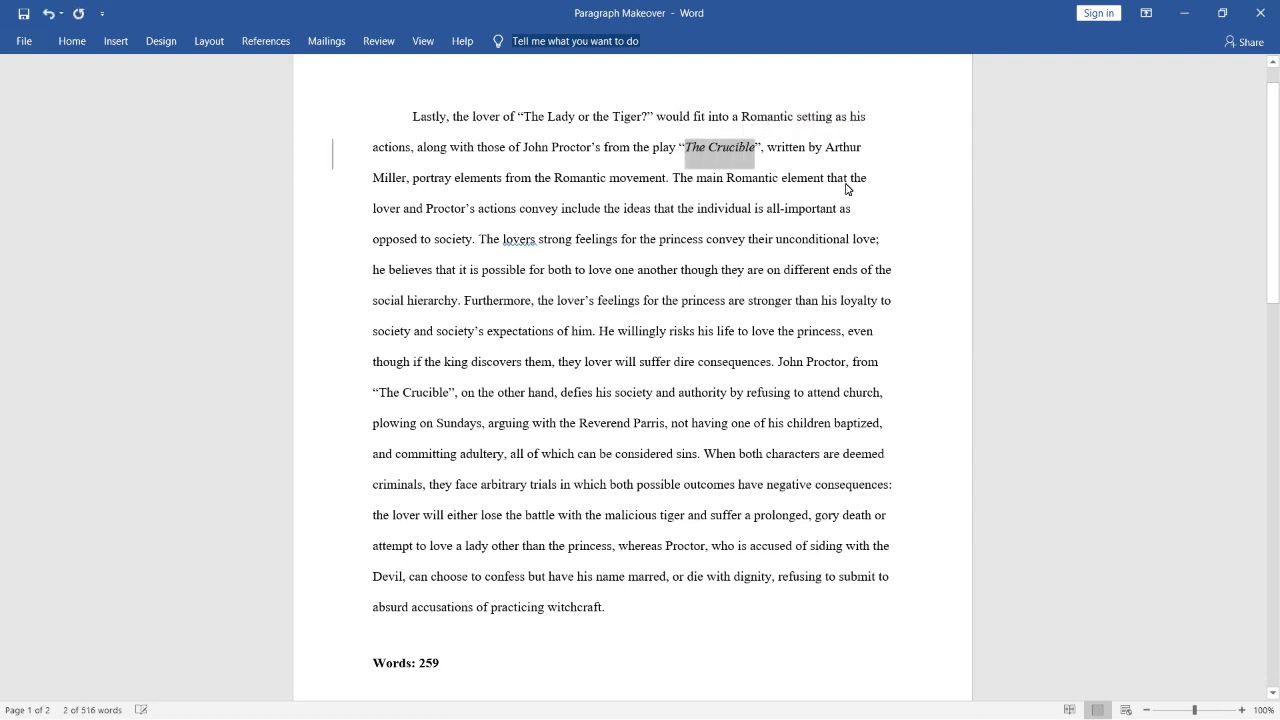
pyautogui.click(763, 150)
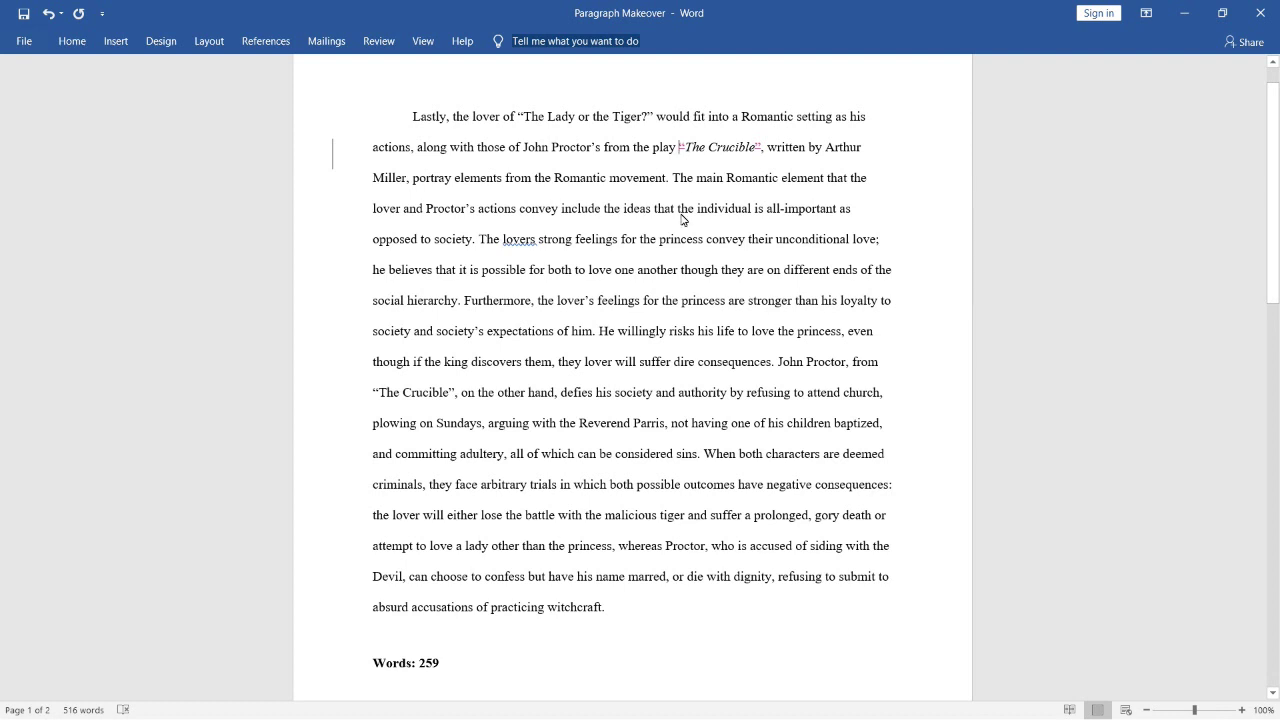
pyautogui.doubleClick(420, 120)
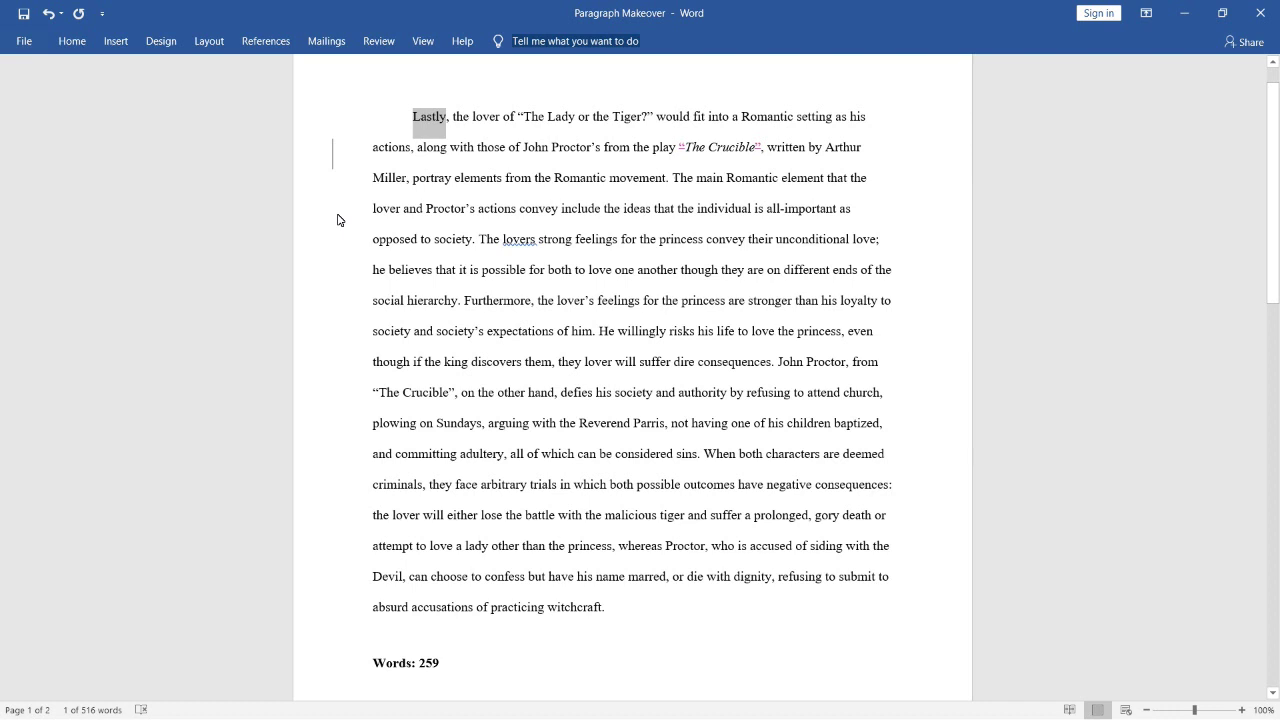
pyautogui.press('Delete')
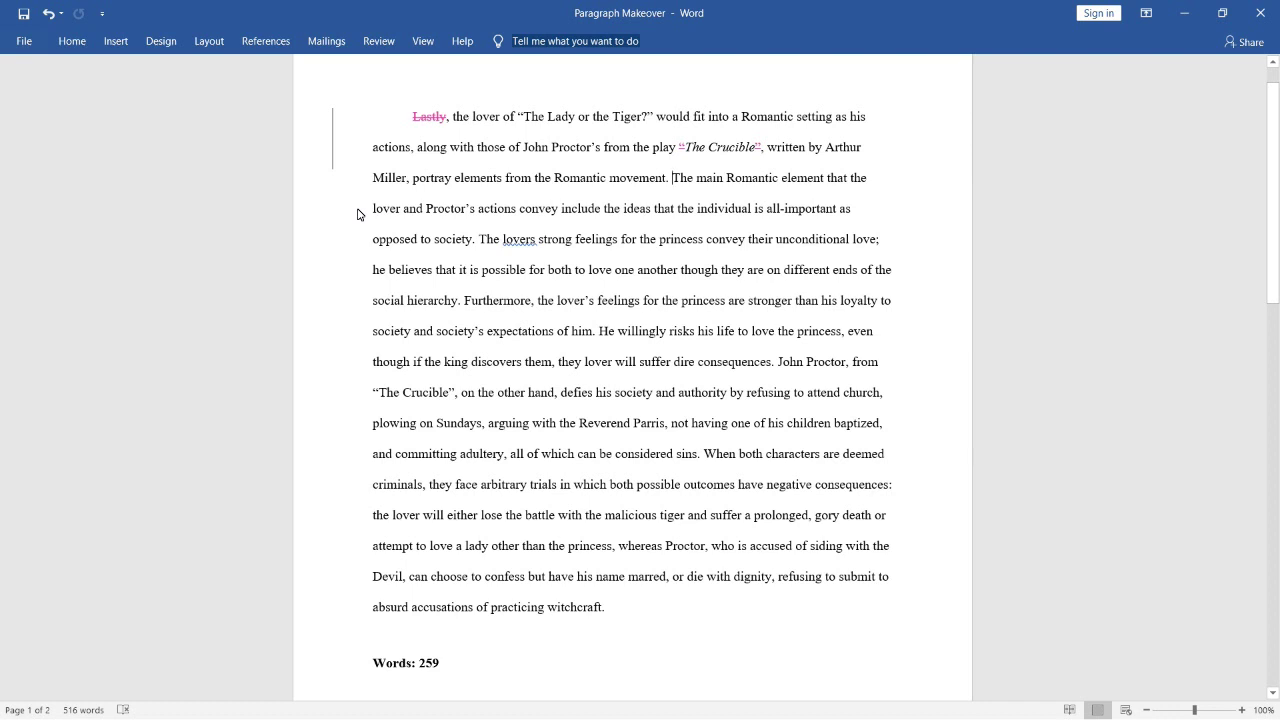
# - Replace the first two sentences with one saying the lover and John Proctor demonstrate Romantic ideals by challenging societal standards to pursue their individual interests
pyautogui.click(413, 118)
pyautogui.moveTo(455, 210); pyautogui.dragTo(477, 244)
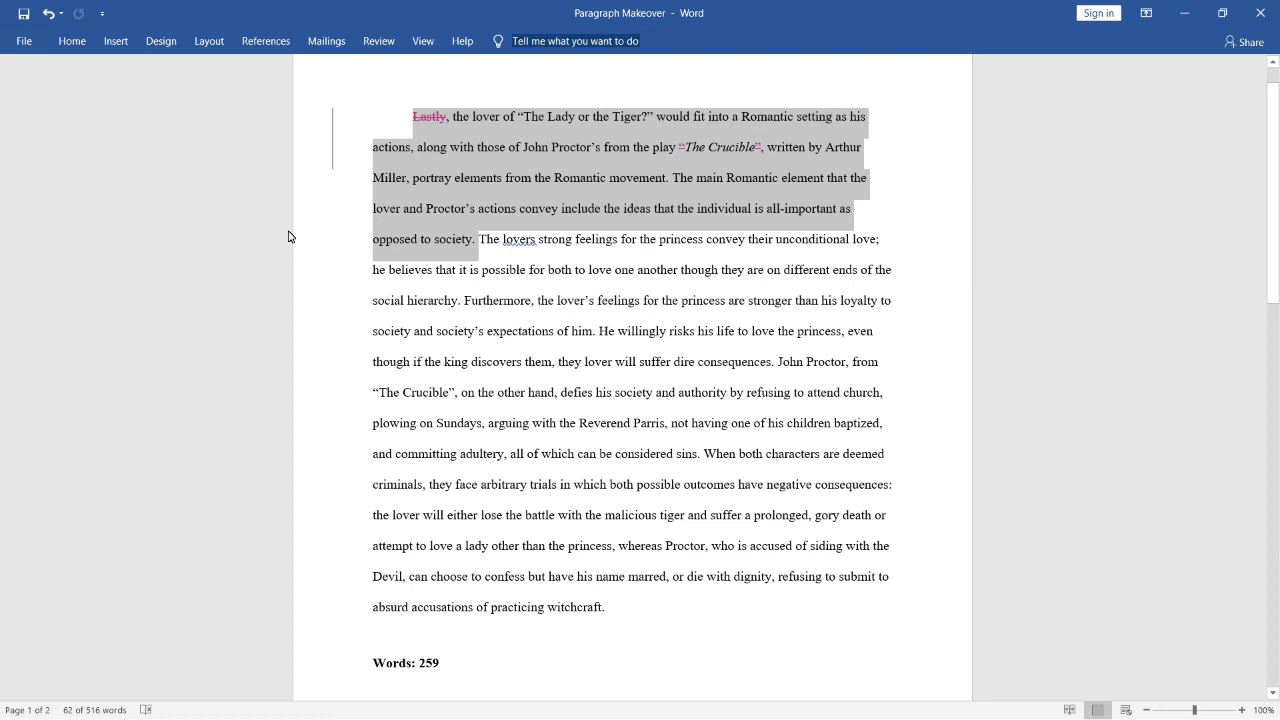
pyautogui.press('Delete')
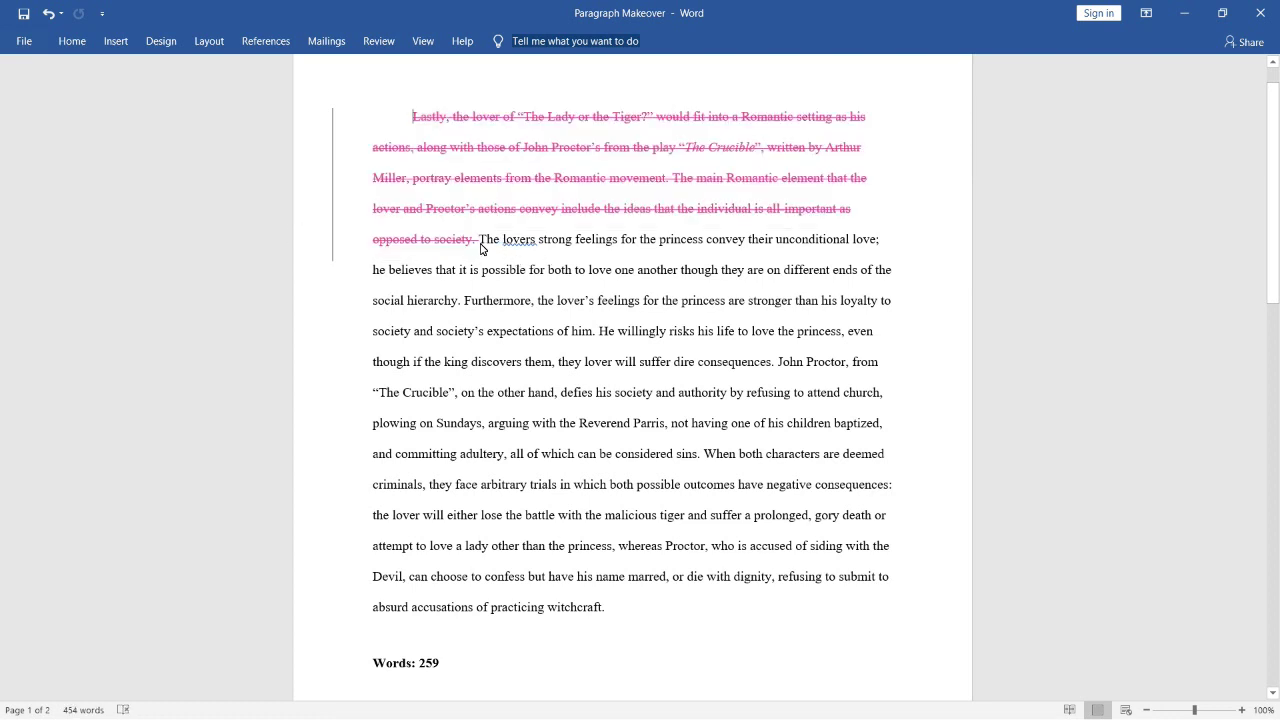
pyautogui.write('Through their own actions, the lover in "The Lady or the Tiger?" and John Proctor in The Crucible demonstrate Romantic ideals by challenging societal standards to pursue their individual interests.')
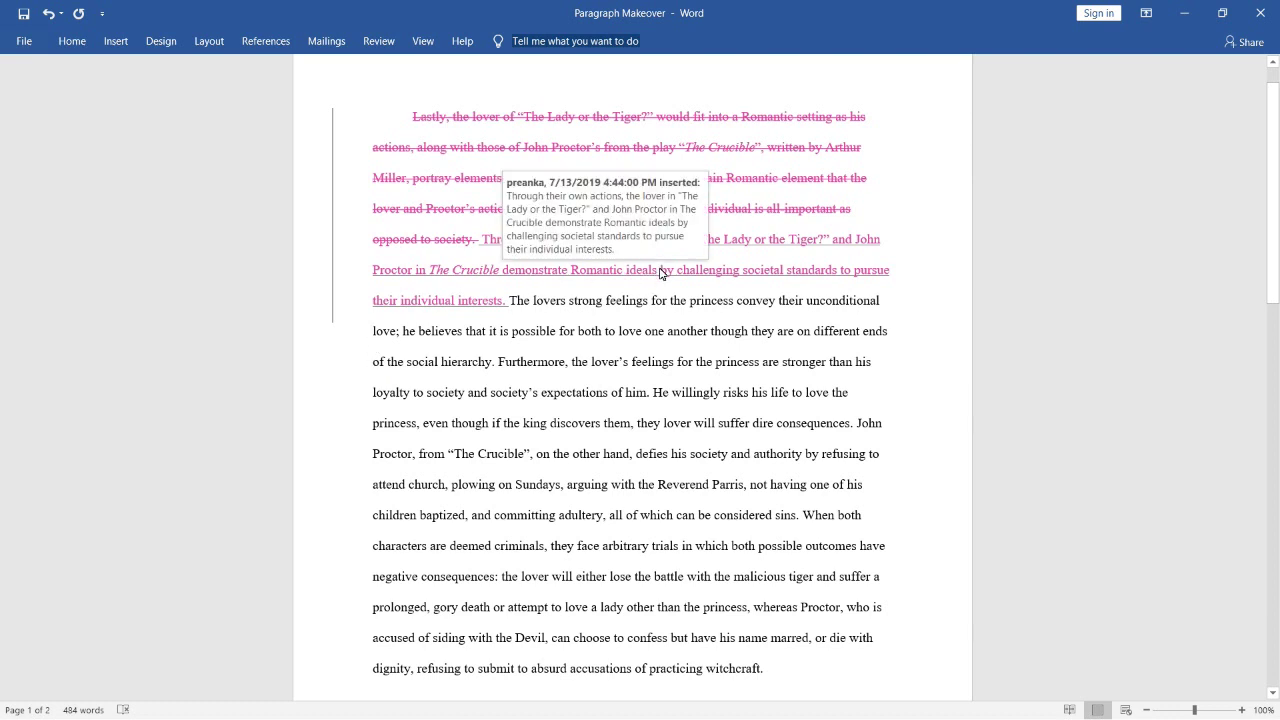
pyautogui.moveTo(660, 273); pyautogui.dragTo(511, 306)
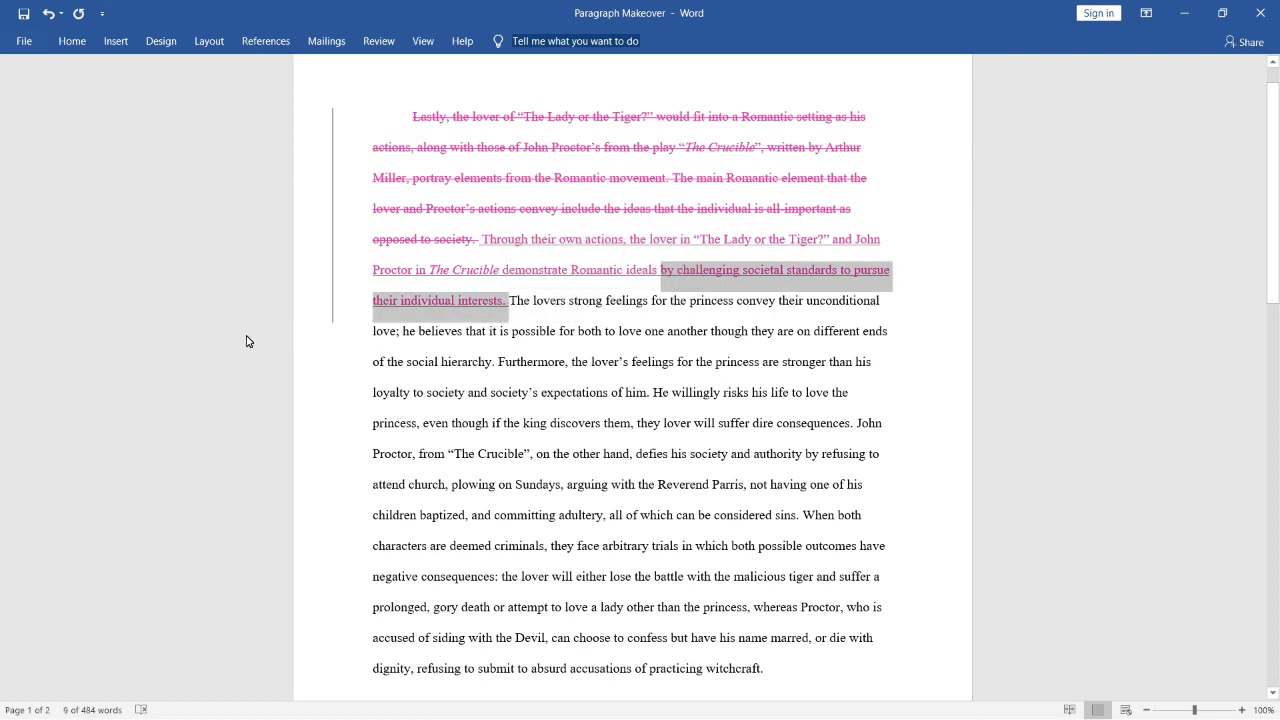
pyautogui.click(372, 350)
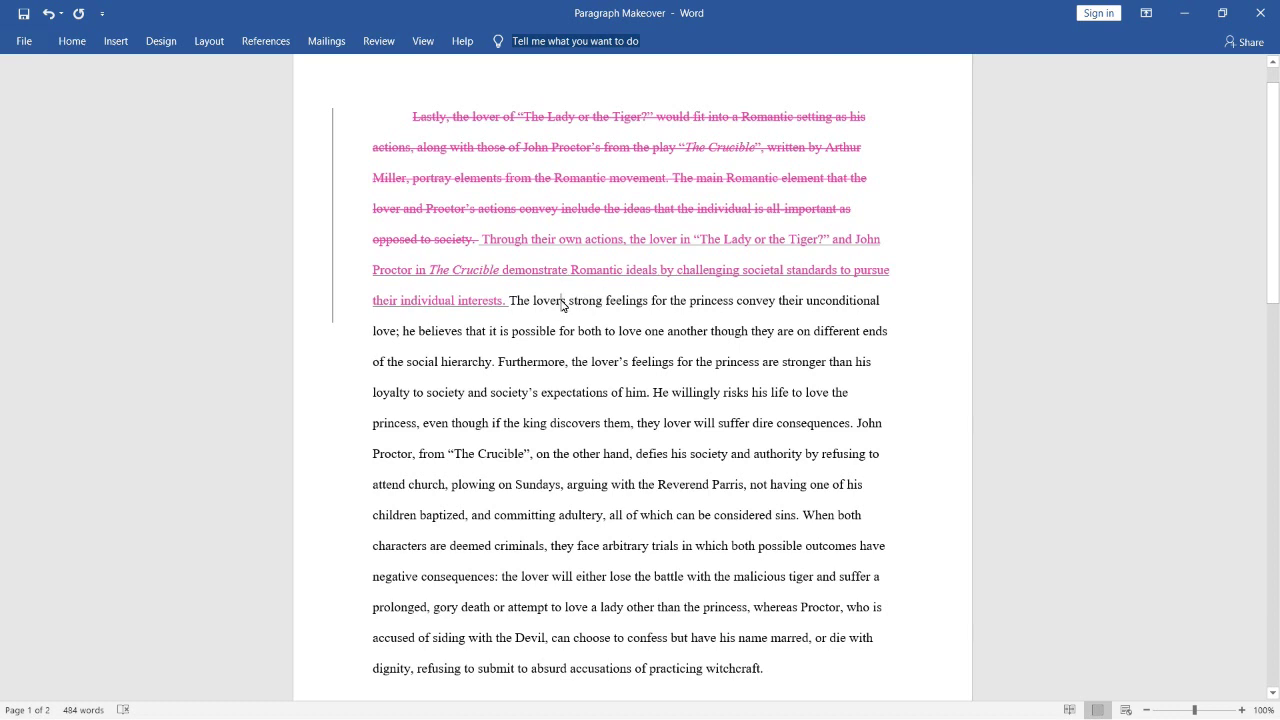
# - Add the apostrophe to make "lover's" in the sentence about strong feelings, and review the phrase "different ends of the social hierarchy"
pyautogui.click(563, 300)
pyautogui.write("'")
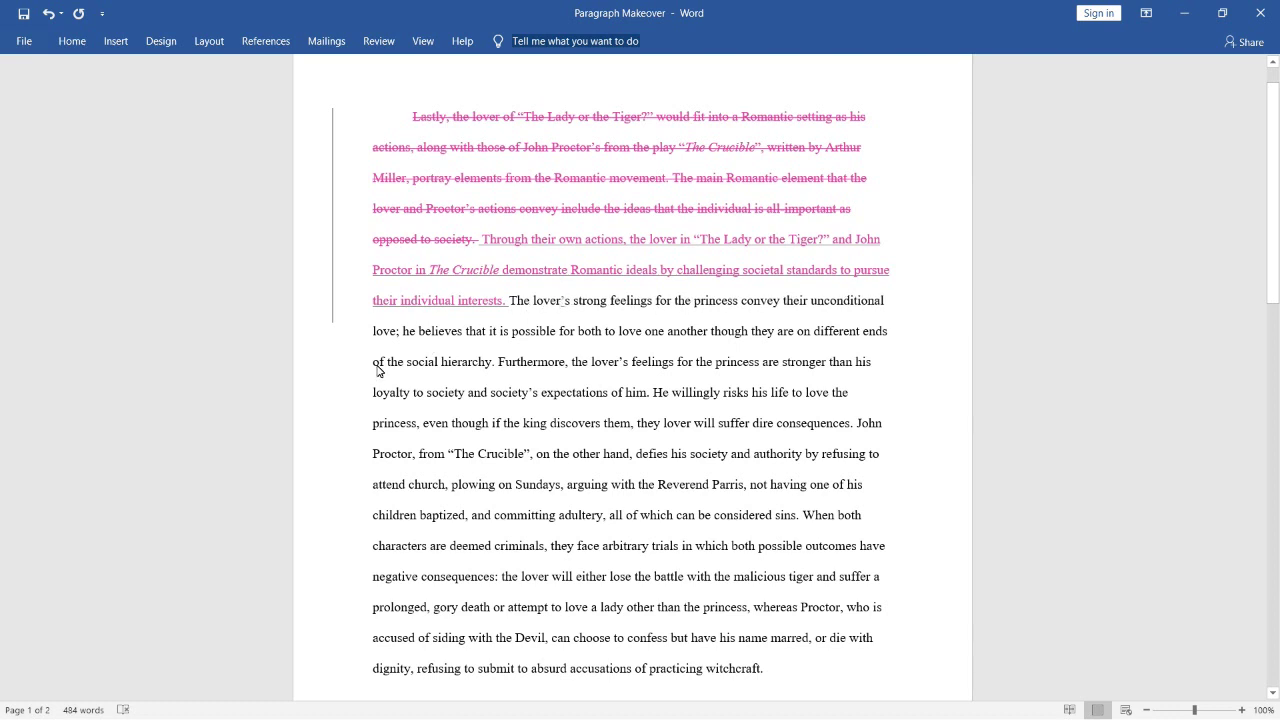
pyautogui.doubleClick(398, 337)
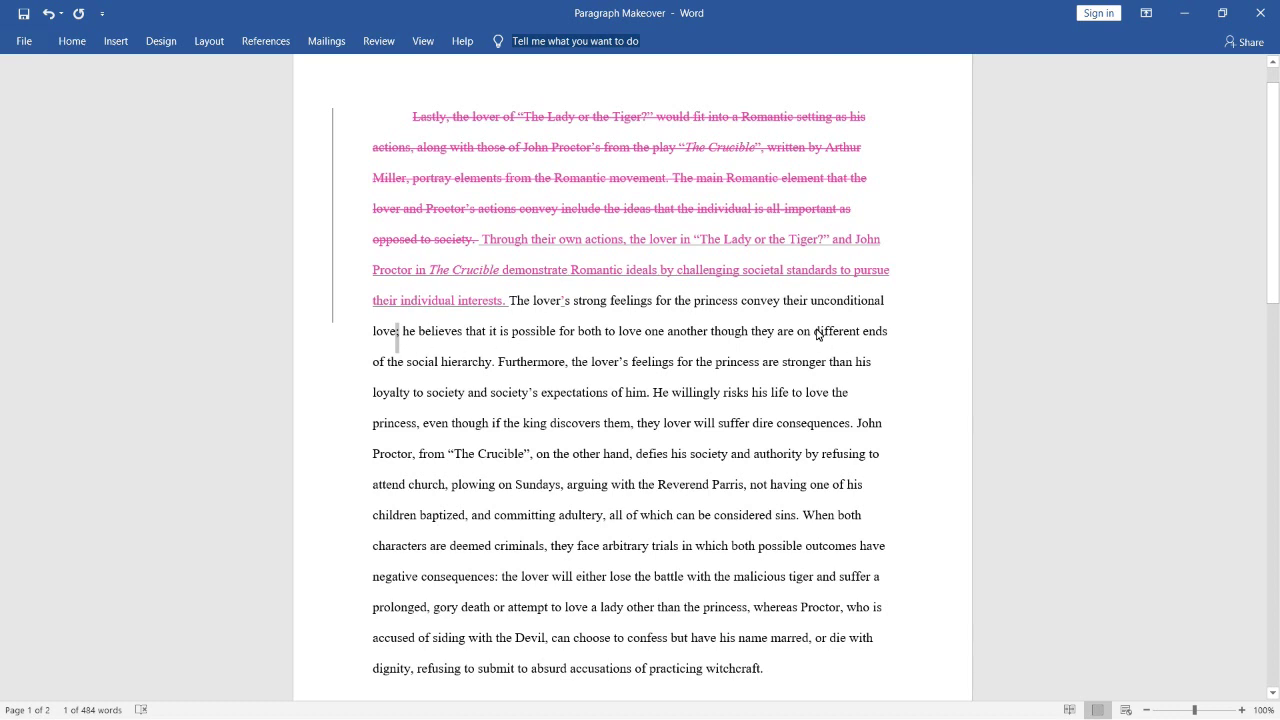
pyautogui.moveTo(814, 334); pyautogui.dragTo(667, 332)
pyautogui.moveTo(581, 356); pyautogui.dragTo(492, 368)
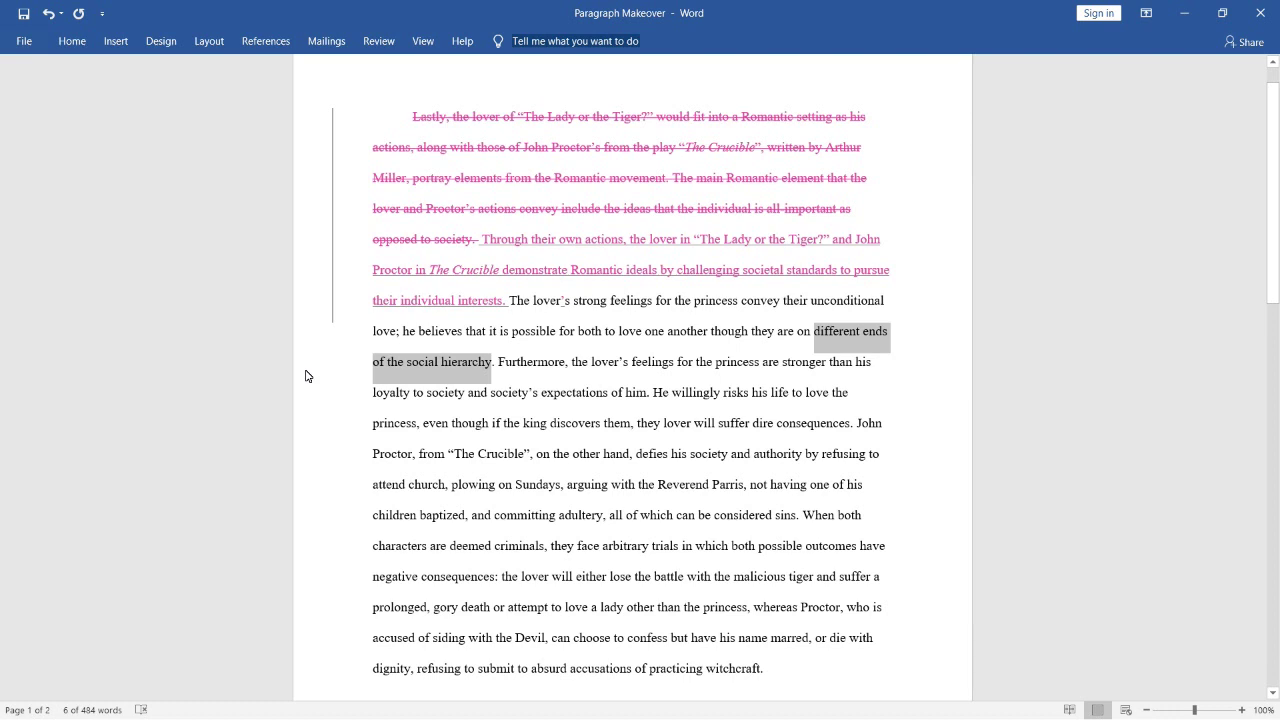
pyautogui.click(501, 370)
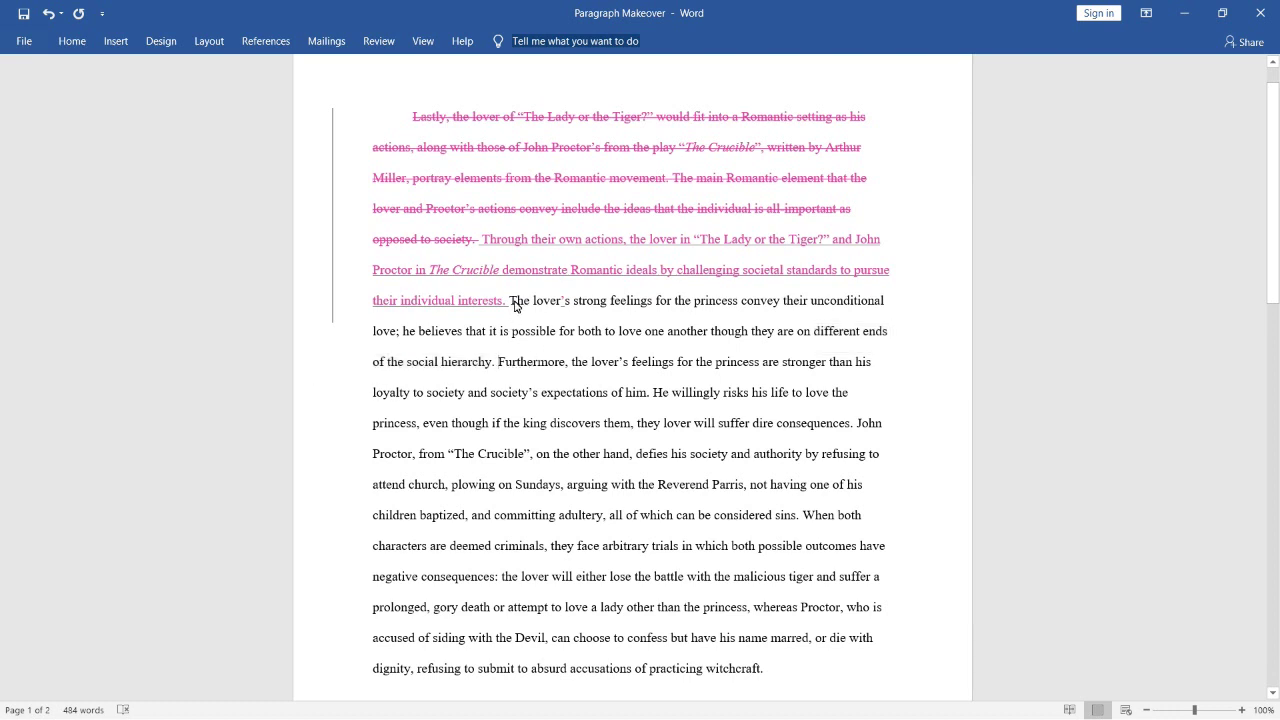
# - Replace the two sentences about the lover's feelings with one stating that, despite different social classes, his loyalty to the princess supersedes his loyalty to the kingdom's customs
pyautogui.moveTo(512, 300); pyautogui.dragTo(651, 396)
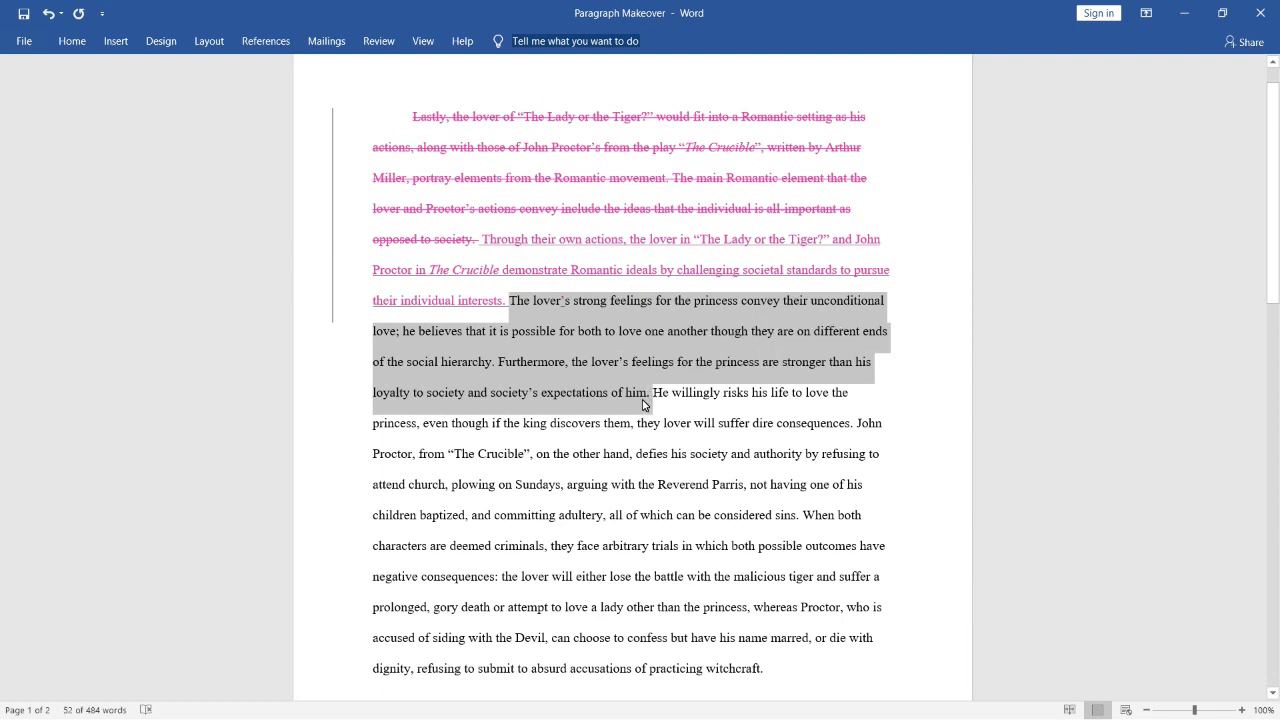
pyautogui.press('Delete')
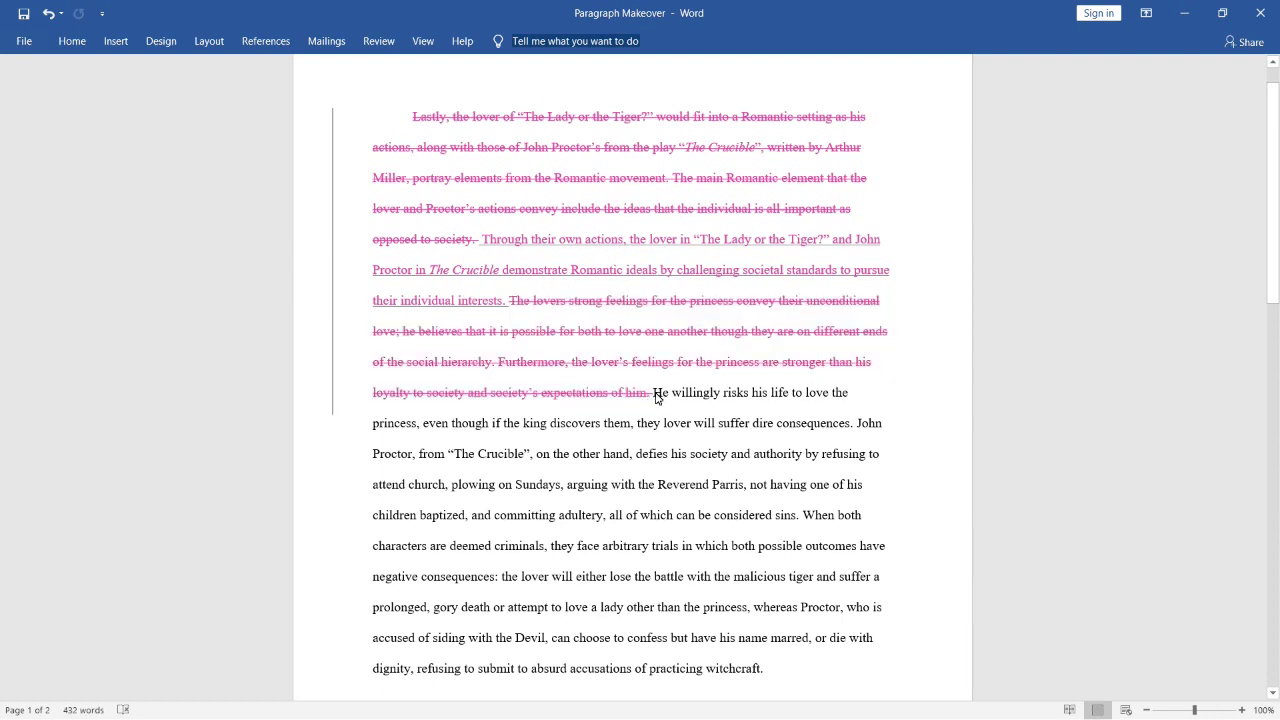
pyautogui.write('Although the lover and the princess are from different social classes, the lover allows his loyalty to the princess supersede his loyalty to the kingdom’s customs.')
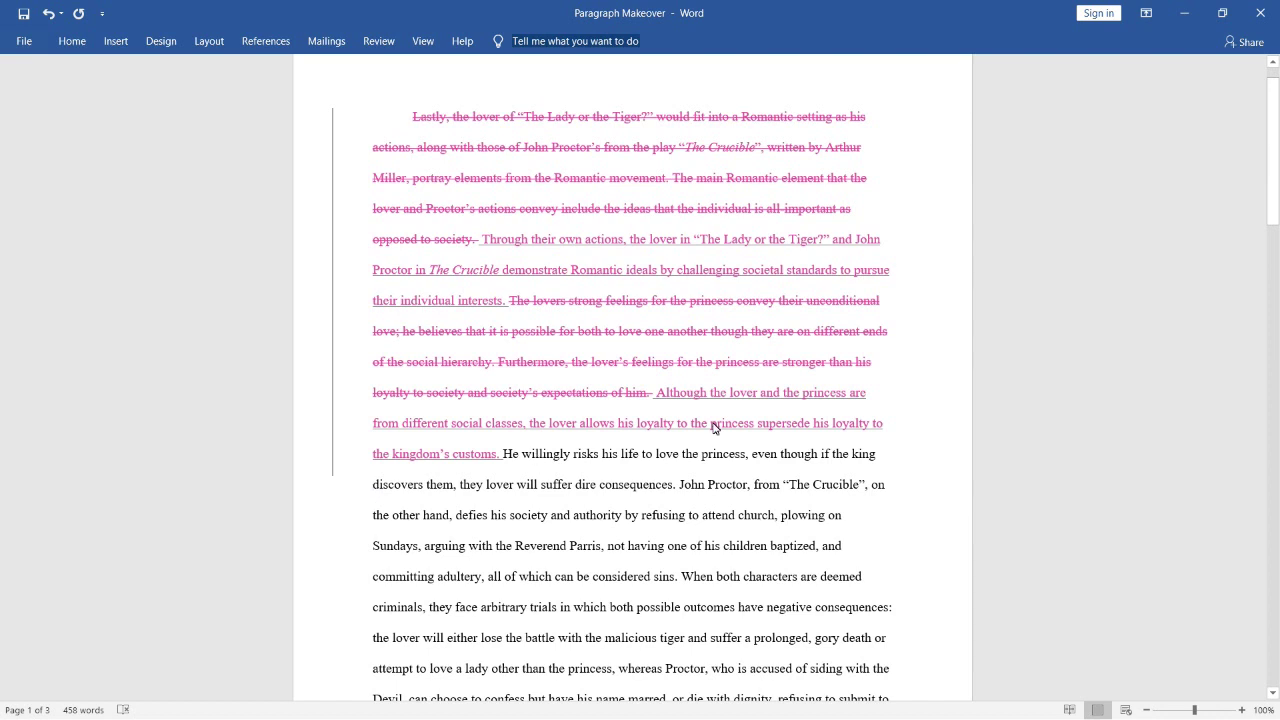
pyautogui.moveTo(730, 450)
pyautogui.write('to')
# - Correct "they lover" to "the lover" and replace "He" at the start of that sentence with "The lover"
pyautogui.scroll(-1, 350, 510)
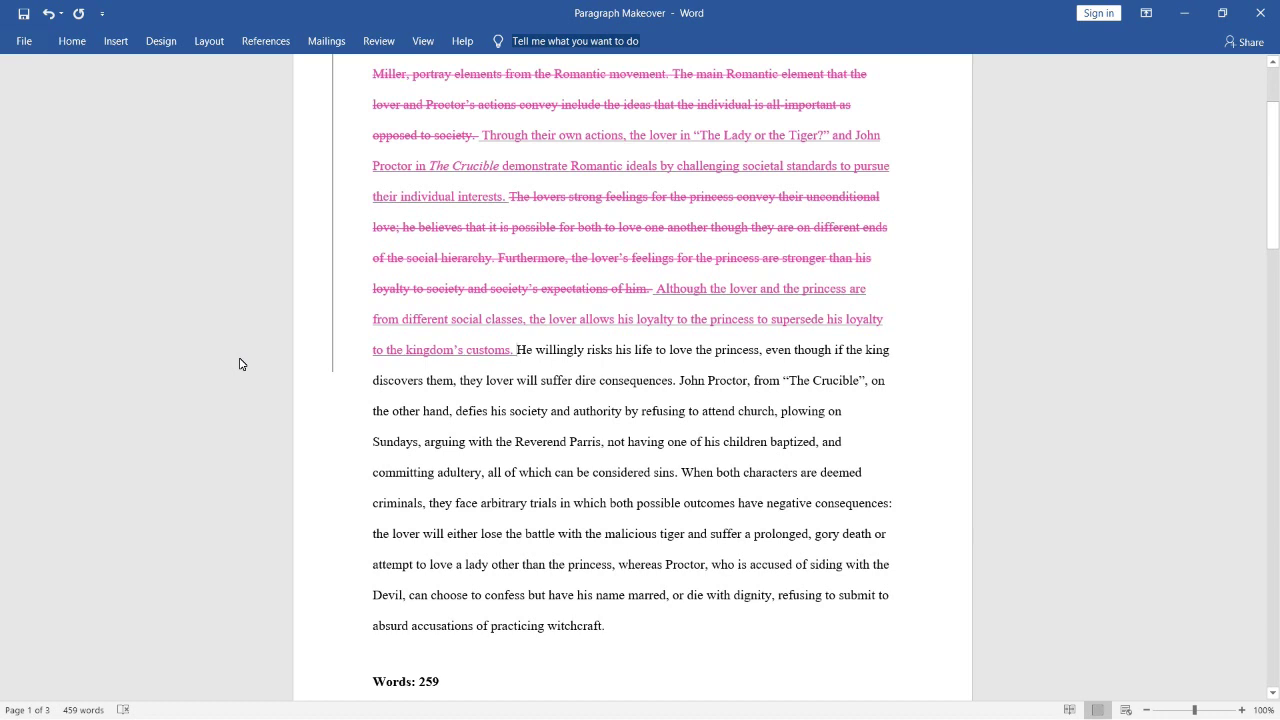
pyautogui.click(519, 350)
pyautogui.click(479, 381)
pyautogui.press('BackSpace')
pyautogui.doubleClick(524, 353)
pyautogui.press('Delete')
pyautogui.write('The lov')
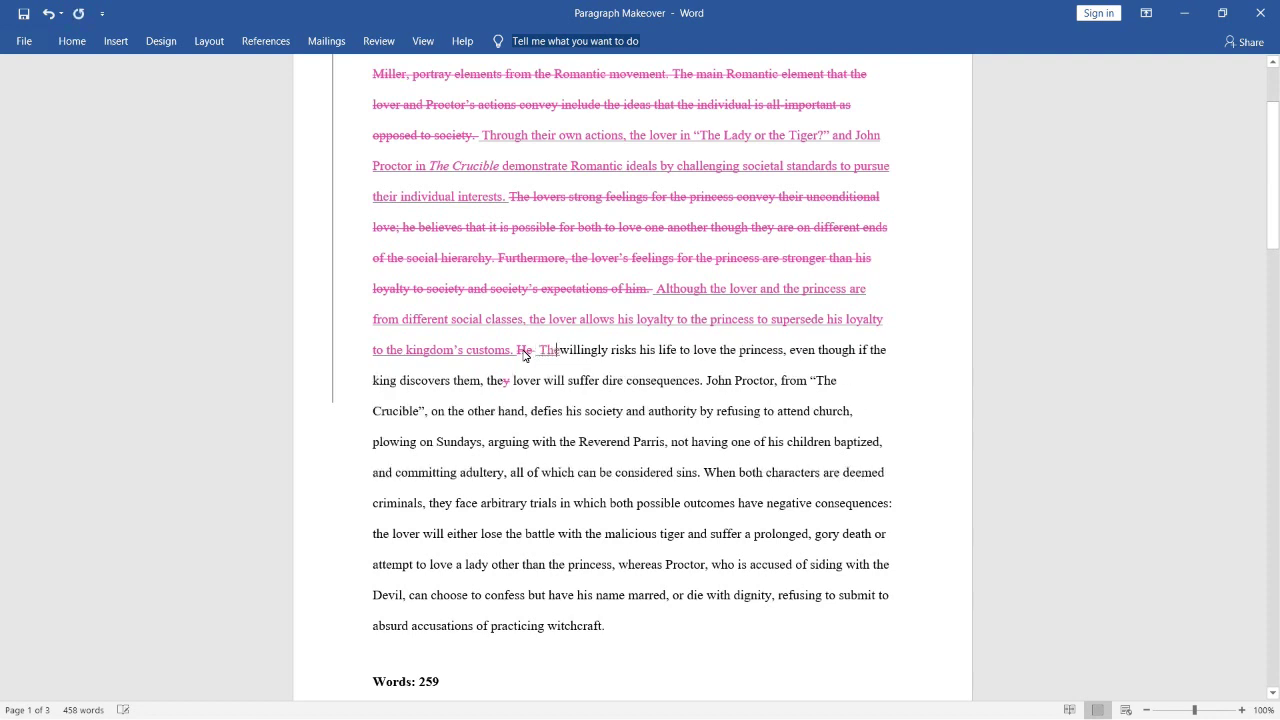
pyautogui.write('er')
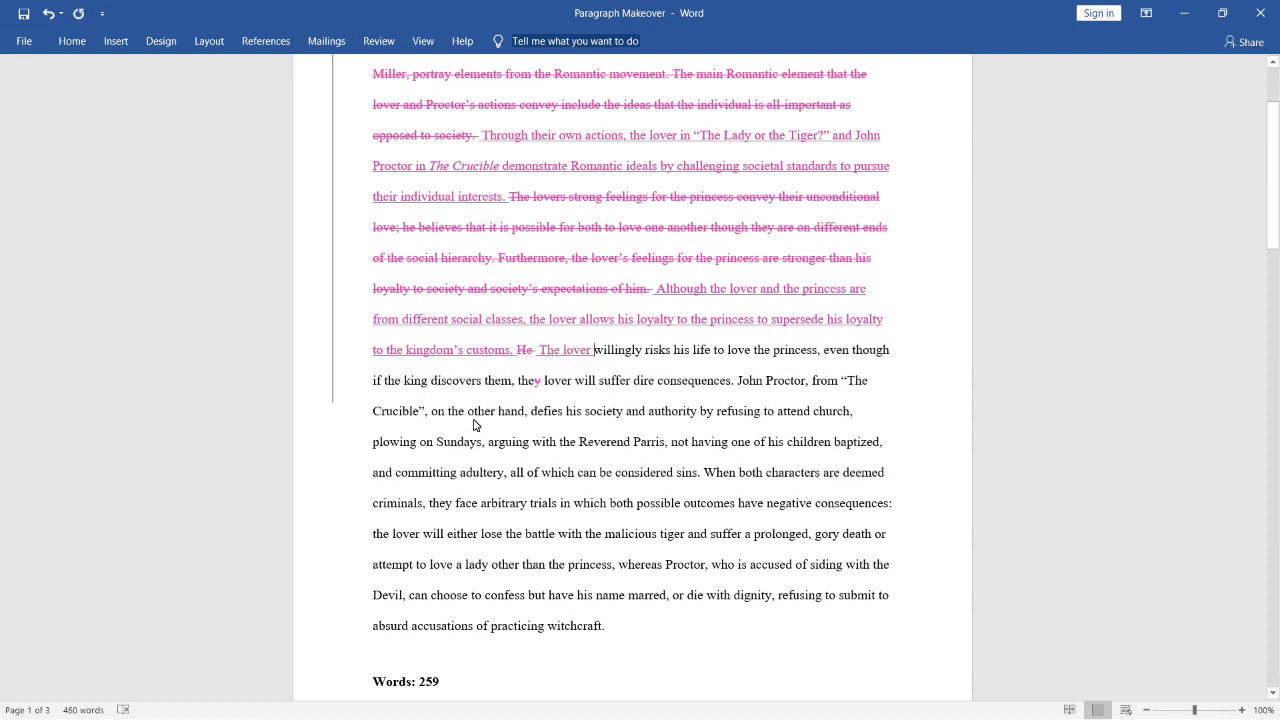
# - Delete "willingly" and replace "love" with "be with" in the sentence about the lover risking his life
pyautogui.doubleClick(630, 360)
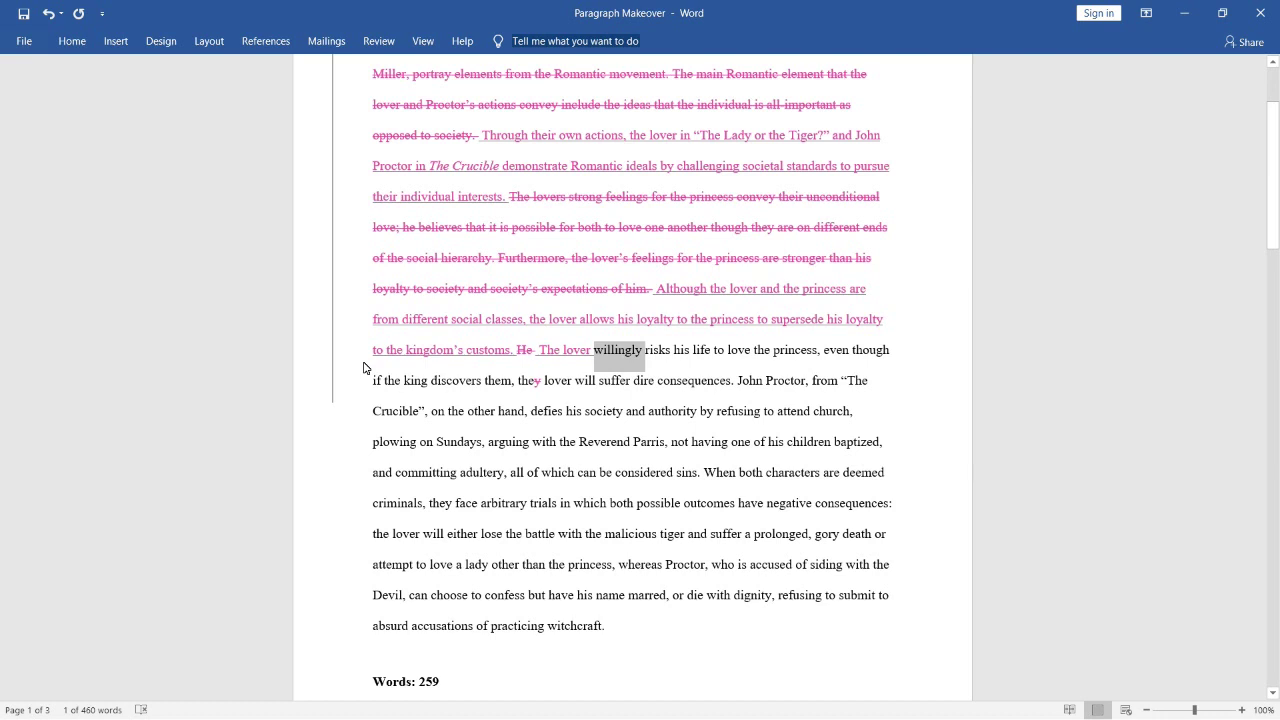
pyautogui.press('Delete')
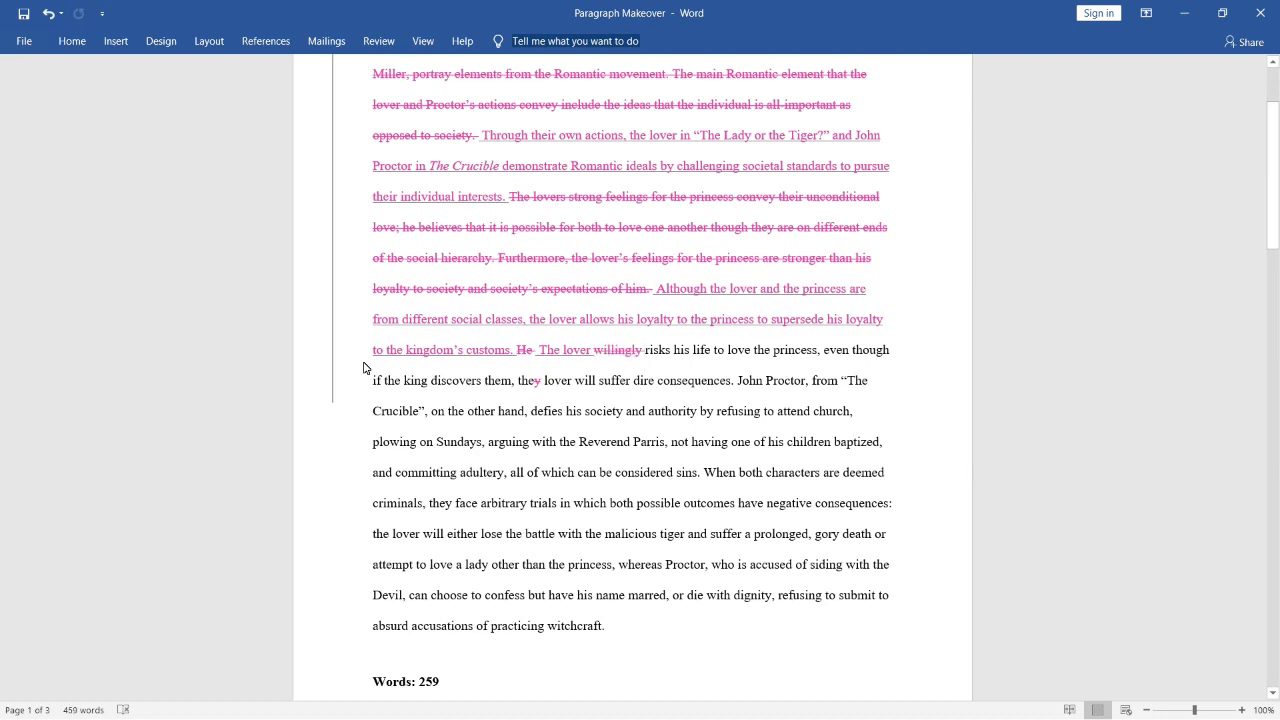
pyautogui.click(546, 350)
pyautogui.doubleClick(731, 354)
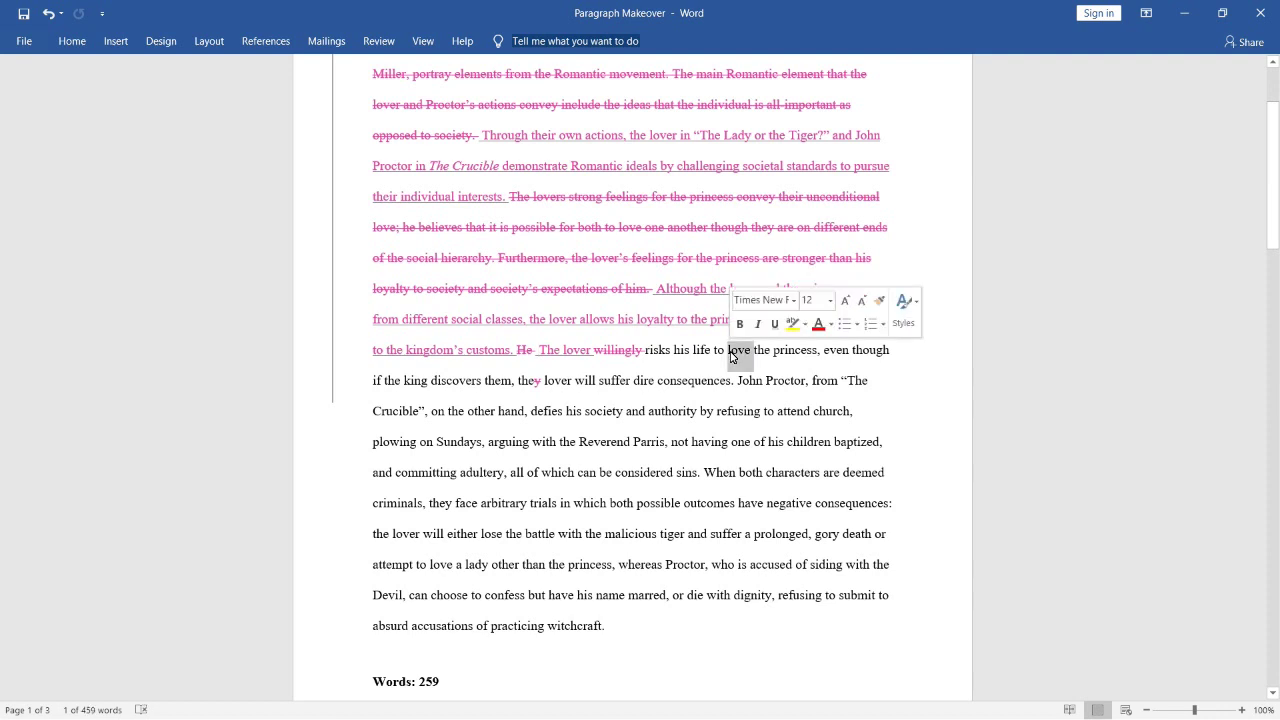
pyautogui.press('Delete')
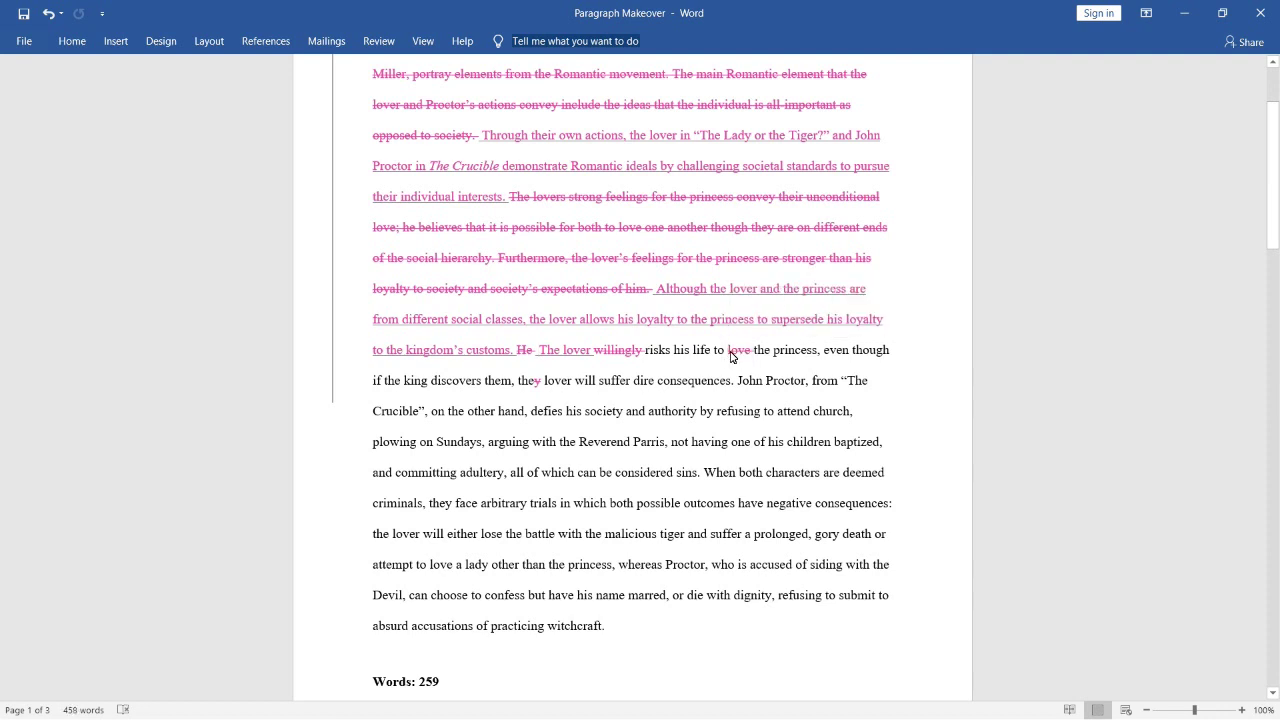
pyautogui.write('be w')
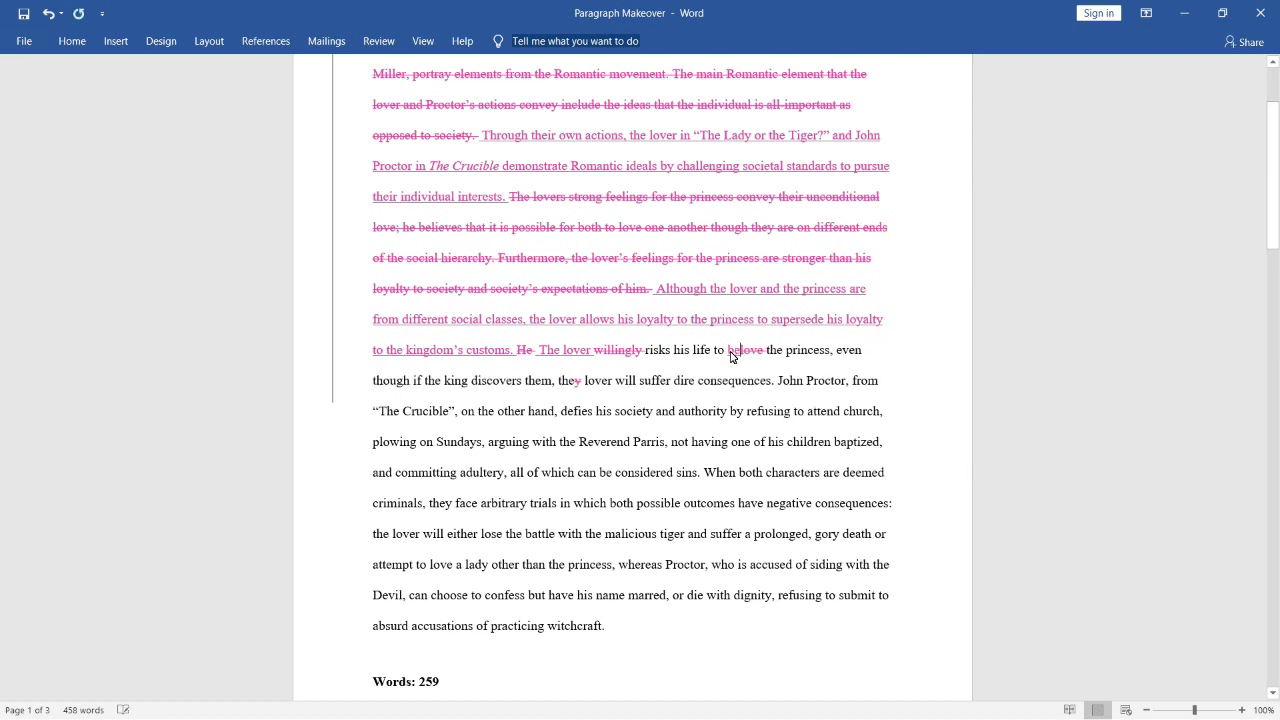
pyautogui.write('ith')
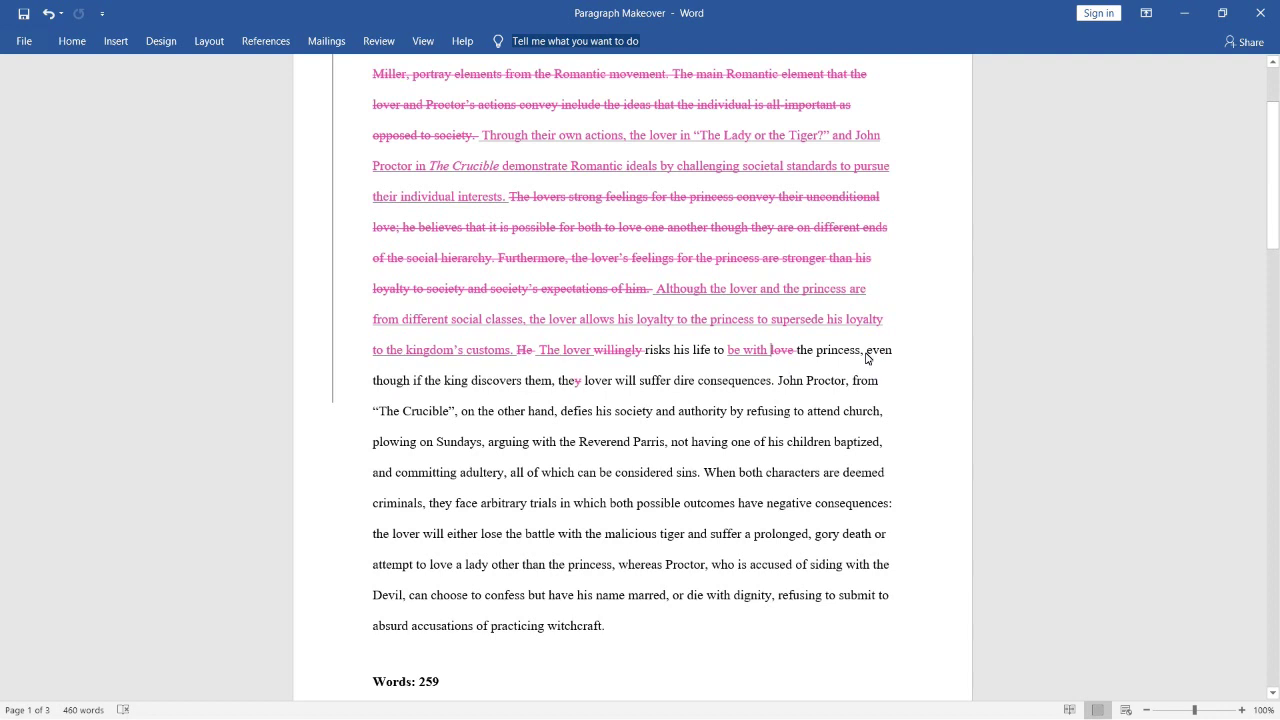
# - Replace the "even though if" clause after "the princess," with "since he will suffer dire consequences if the king discovers their relationship."
pyautogui.click(866, 352)
pyautogui.write('since he ')
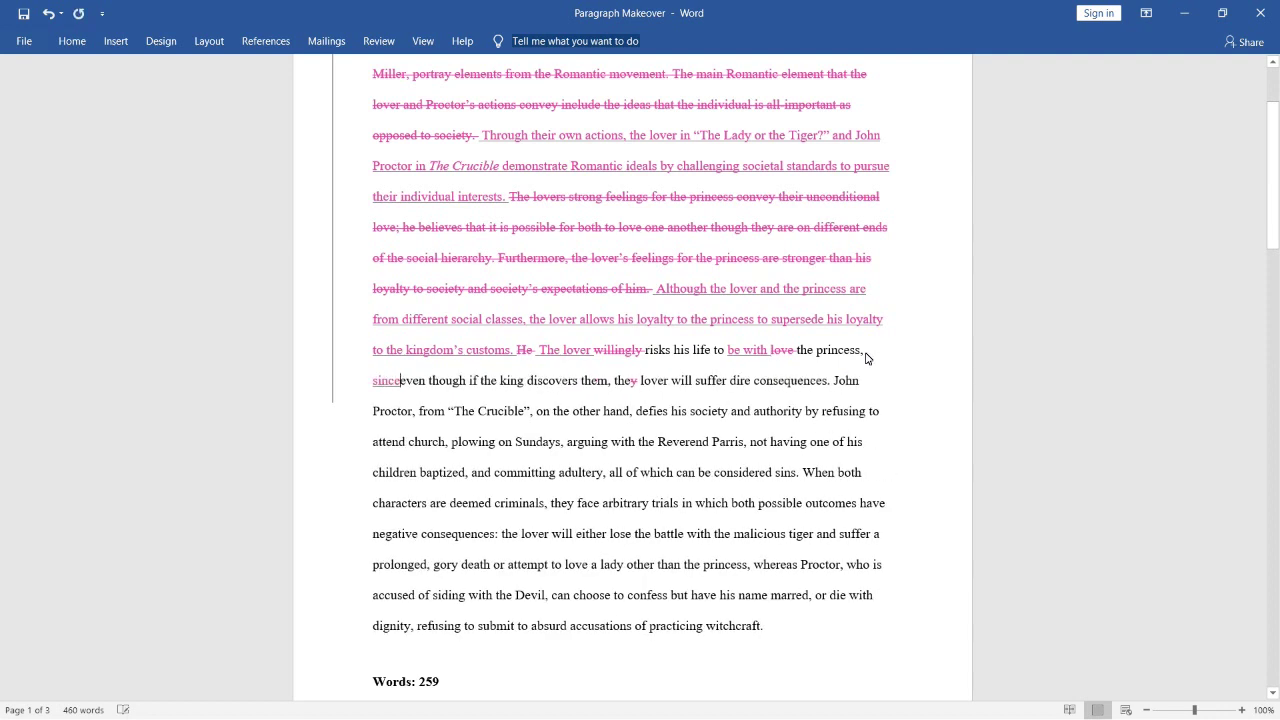
pyautogui.write('will suffer dire cons')
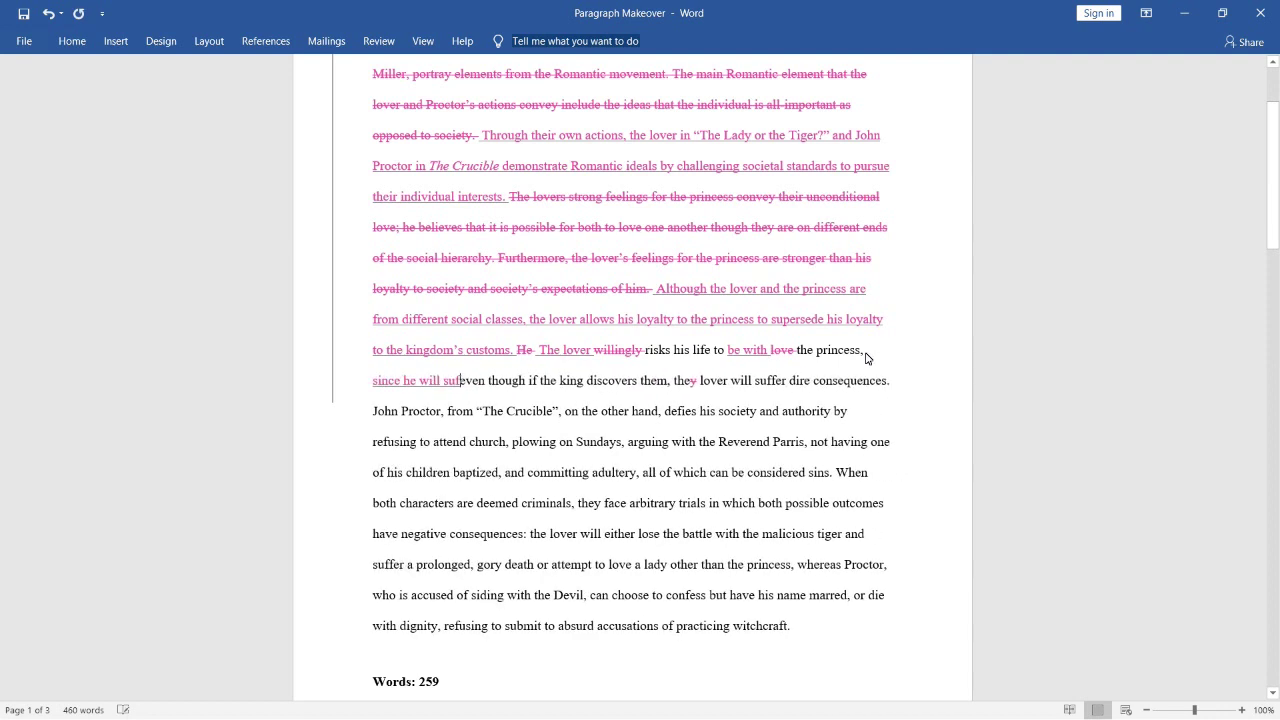
pyautogui.write('equences if th')
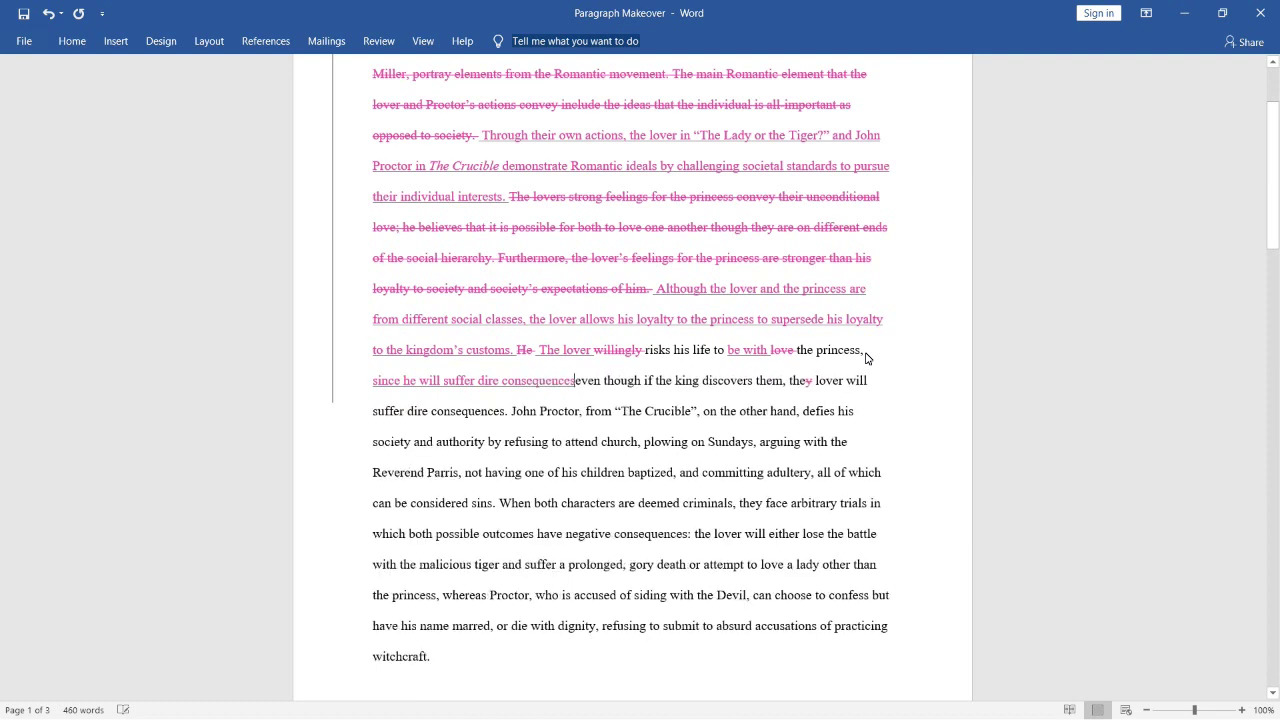
pyautogui.write('e king discov')
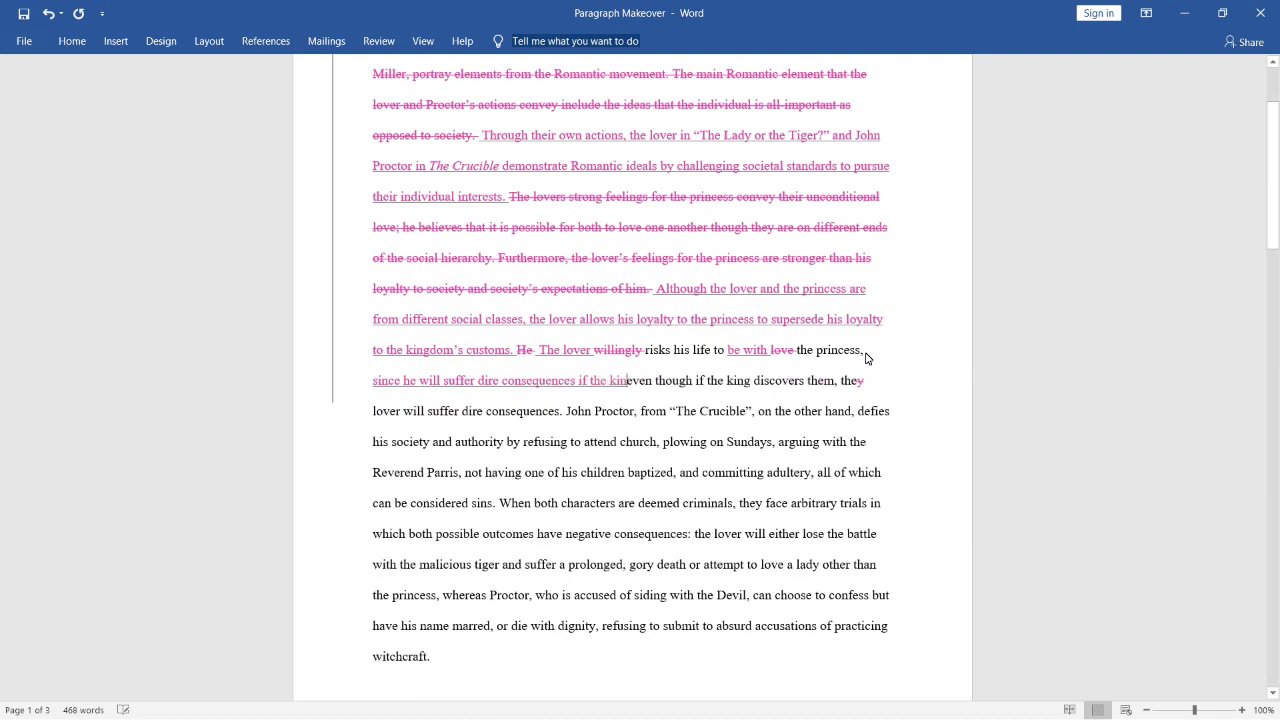
pyautogui.write('ers their relationship')
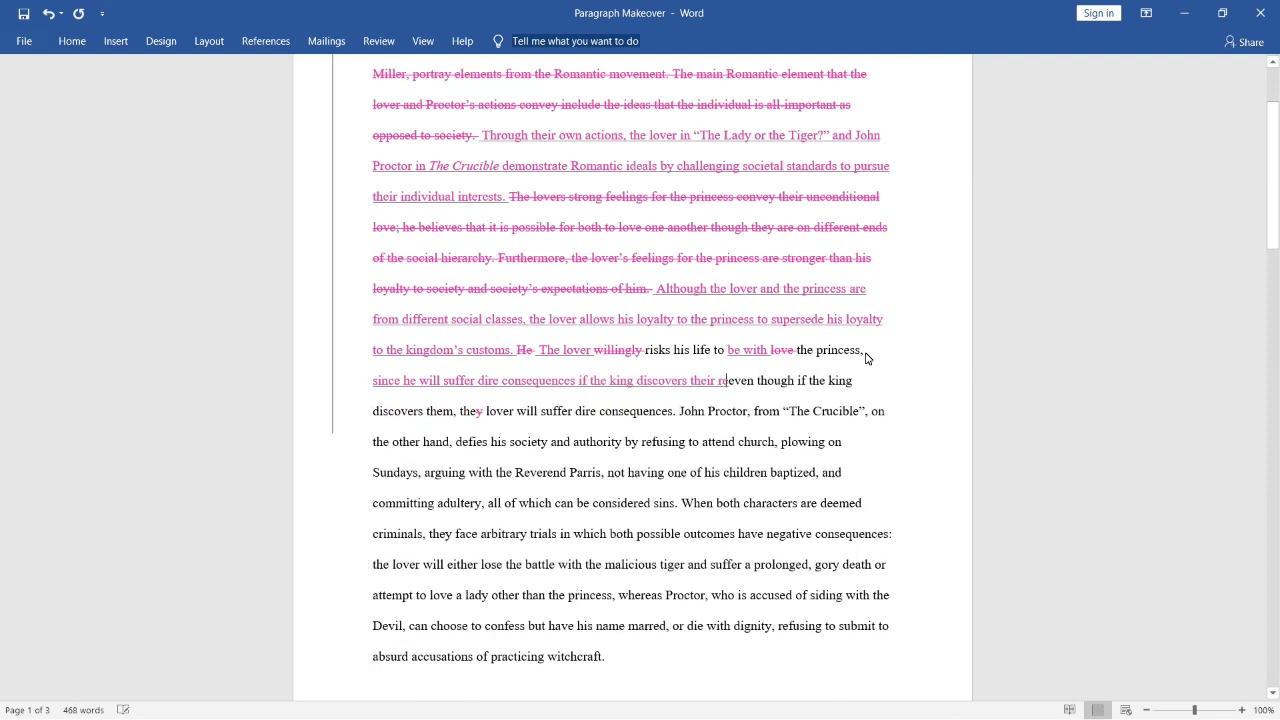
pyautogui.write('. e')
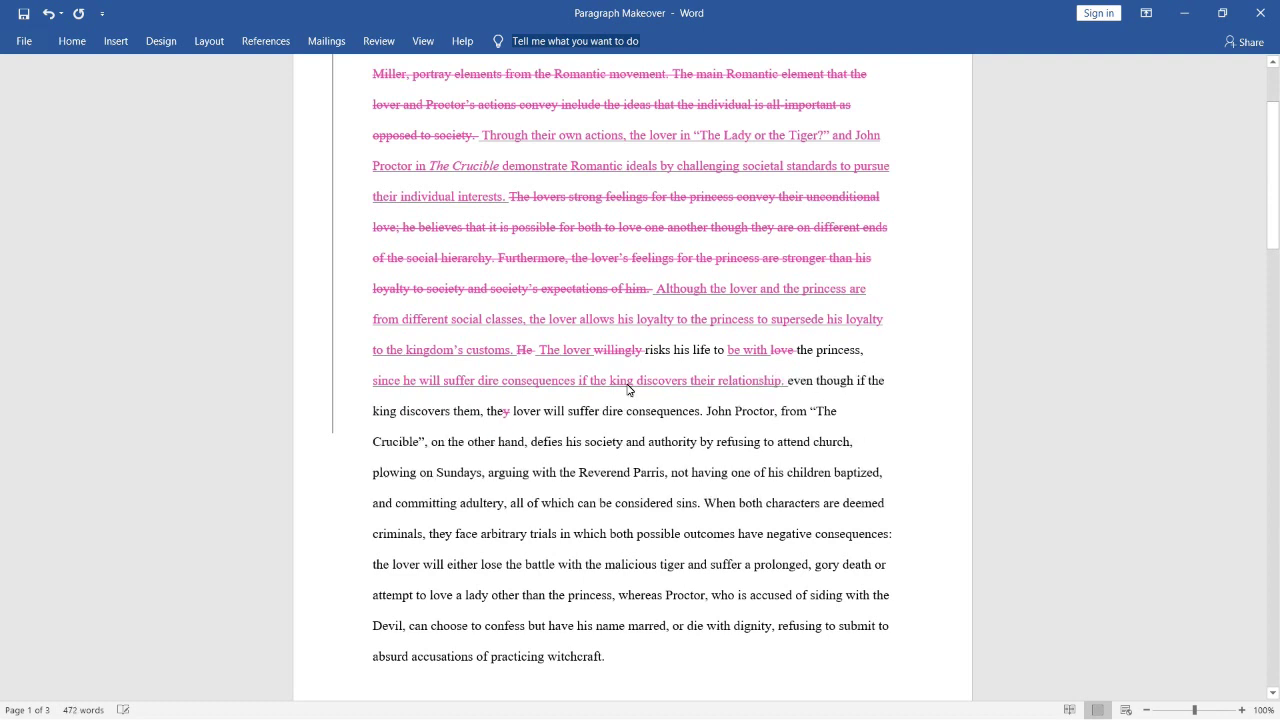
pyautogui.moveTo(787, 385); pyautogui.dragTo(704, 425)
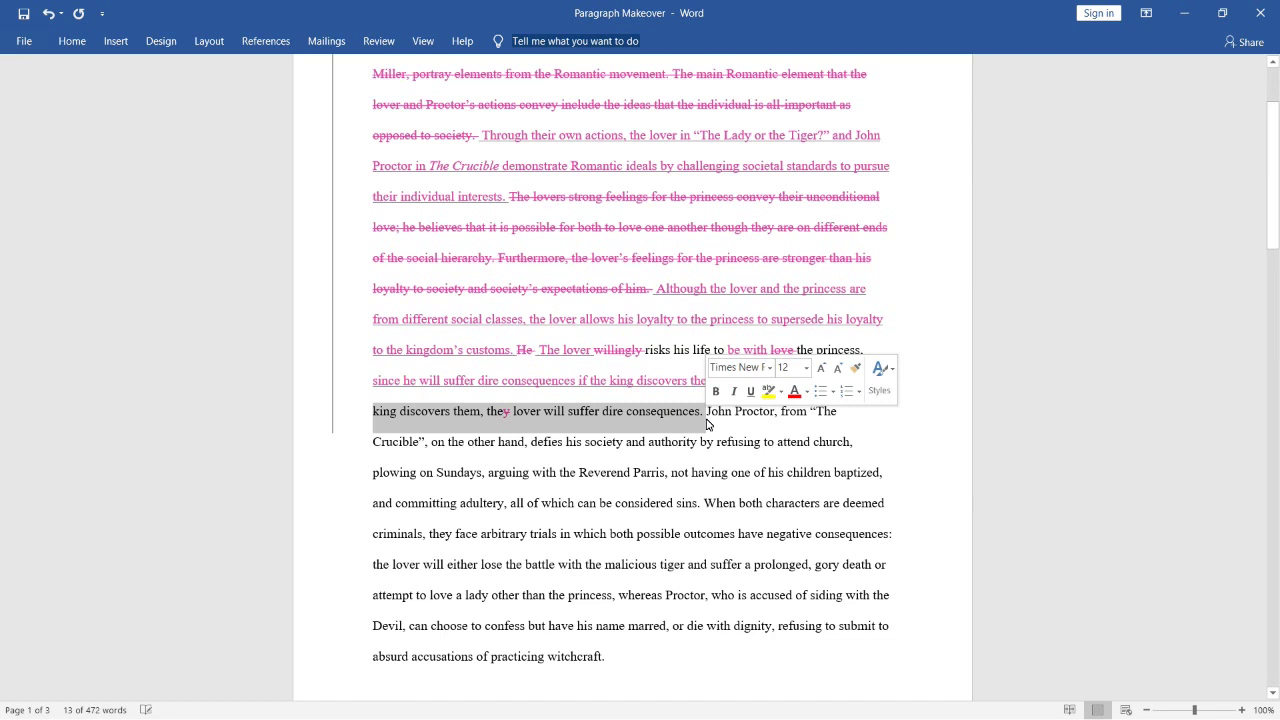
pyautogui.press('Delete')
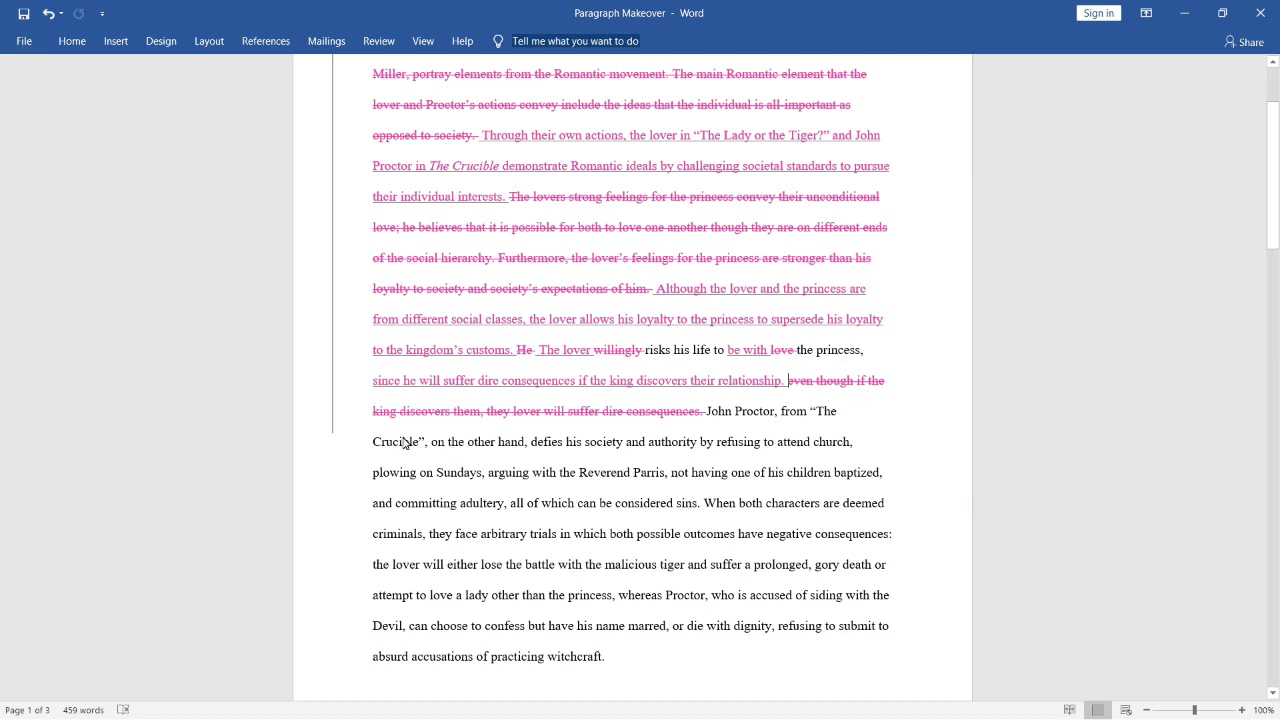
# - Delete the phrase "on the other hand," from the sentence about John Proctor defying his society
pyautogui.moveTo(376, 429)
pyautogui.hotkey('ctrl', 'Right')
pyautogui.hotkey('ctrl', 'Right')
pyautogui.hotkey('ctrl', 'Right')
pyautogui.hotkey('ctrl', 'Right')
pyautogui.hotkey('ctrl', 'Right')
pyautogui.hotkey('ctrl', 'Right')
pyautogui.hotkey('ctrl', 'Right')
pyautogui.hotkey('ctrl', 'Right')
pyautogui.hotkey('ctrl', 'Right')
pyautogui.hotkey('ctrl', 'Right')
pyautogui.hotkey('ctrl', 'Right')
pyautogui.hotkey('ctrl', 'Right')
pyautogui.hotkey('ctrl', 'Right')
pyautogui.moveTo(431, 446); pyautogui.dragTo(531, 447)
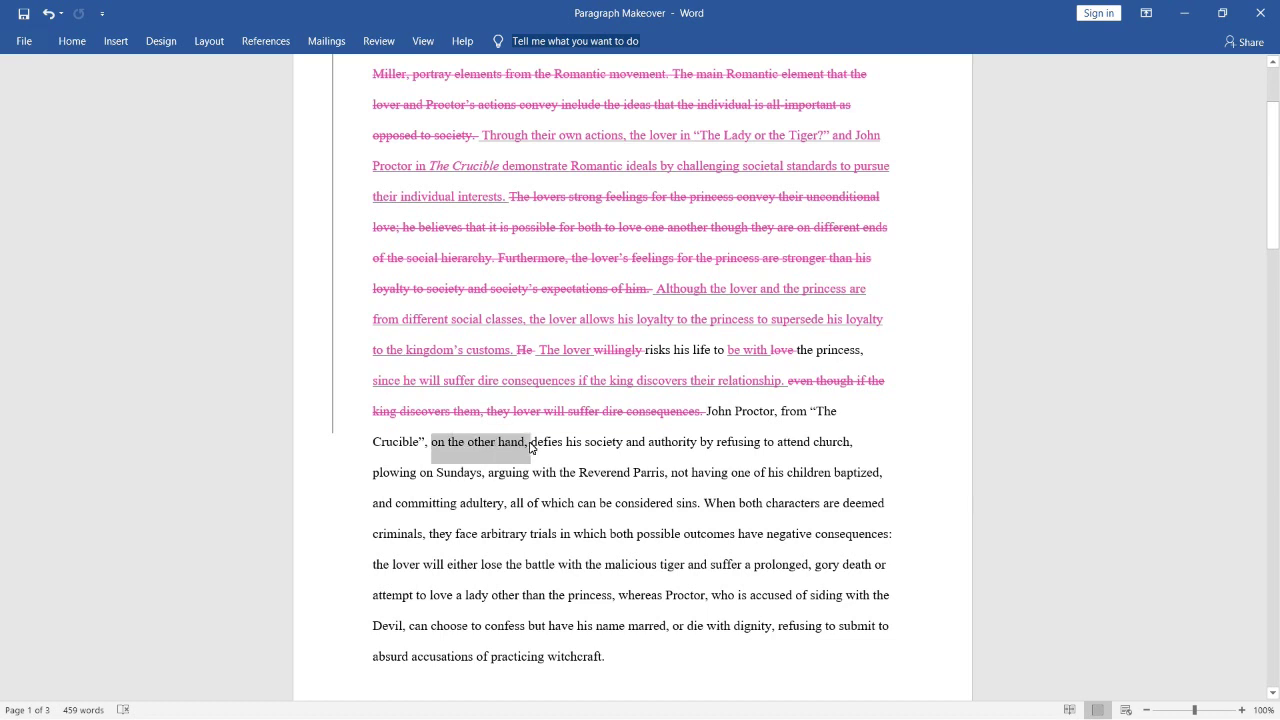
pyautogui.press('BackSpace')
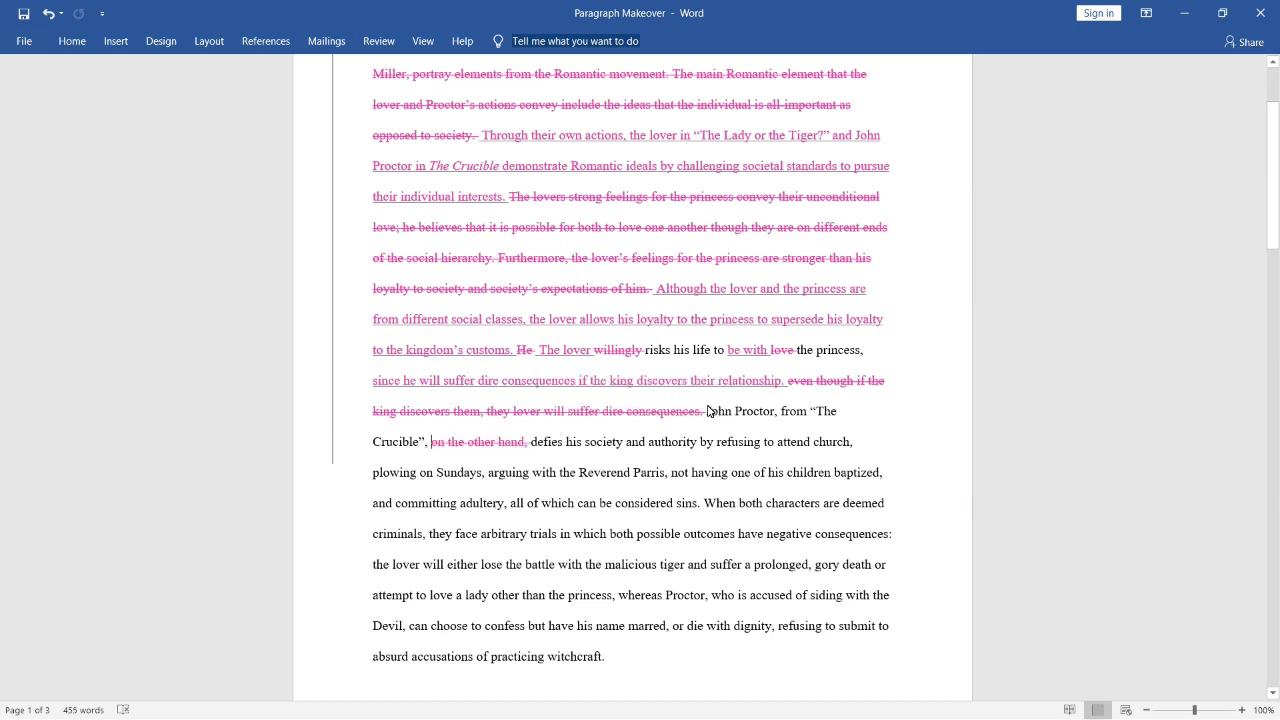
# - Insert "In The Crucible," before "John Proctor", with the title in italics, and delete the phrase ", from “The Crucible”," after his name
pyautogui.click(708, 412)
pyautogui.write('S ')
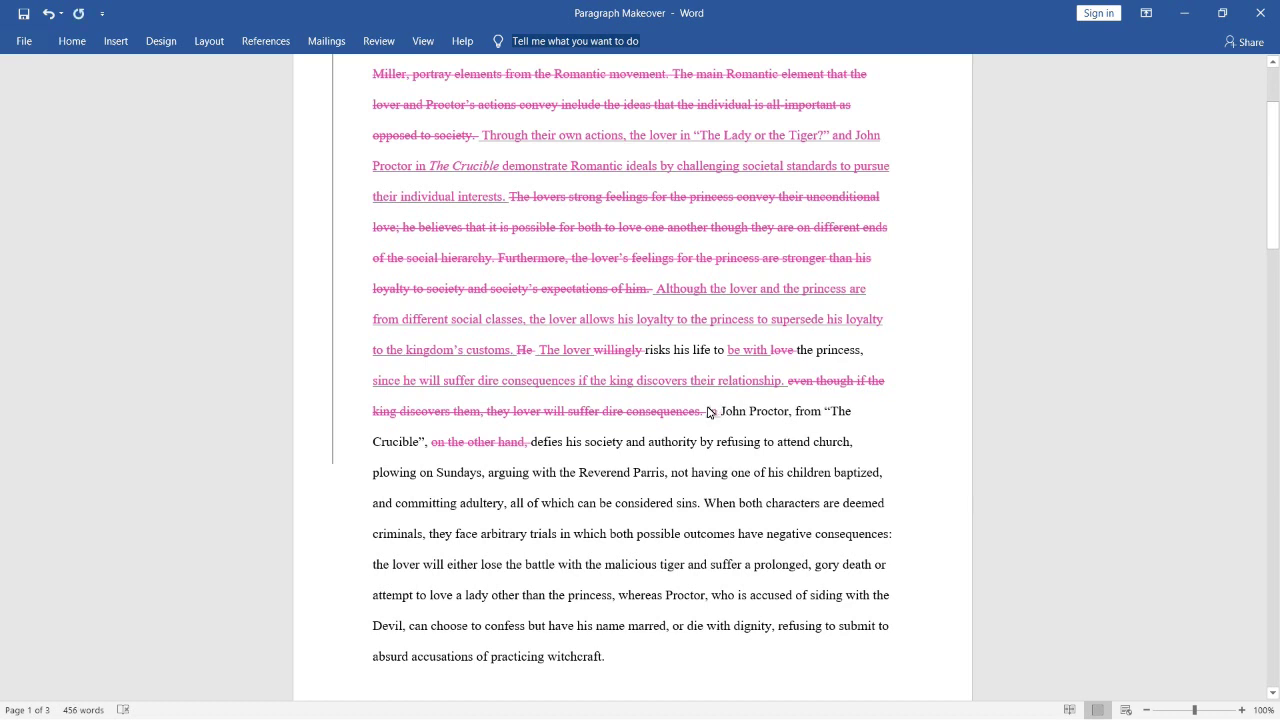
pyautogui.write('The Crucible,')
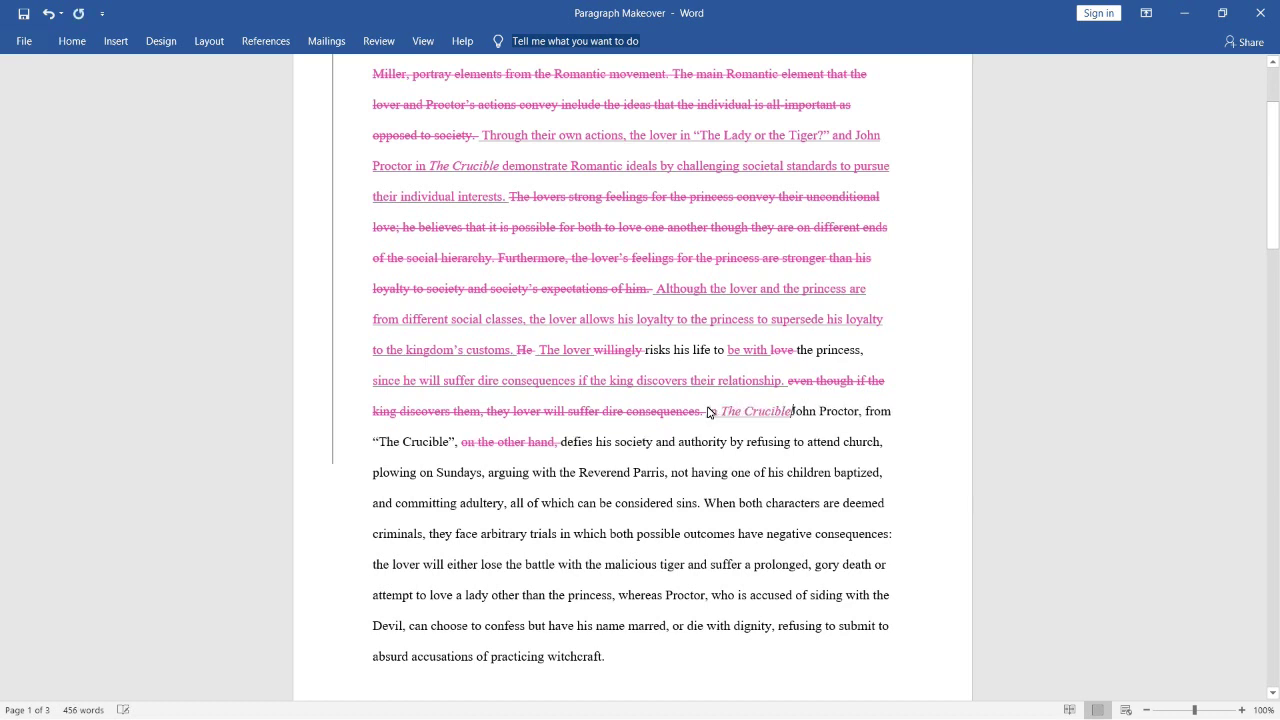
pyautogui.click(708, 412)
pyautogui.write('In')
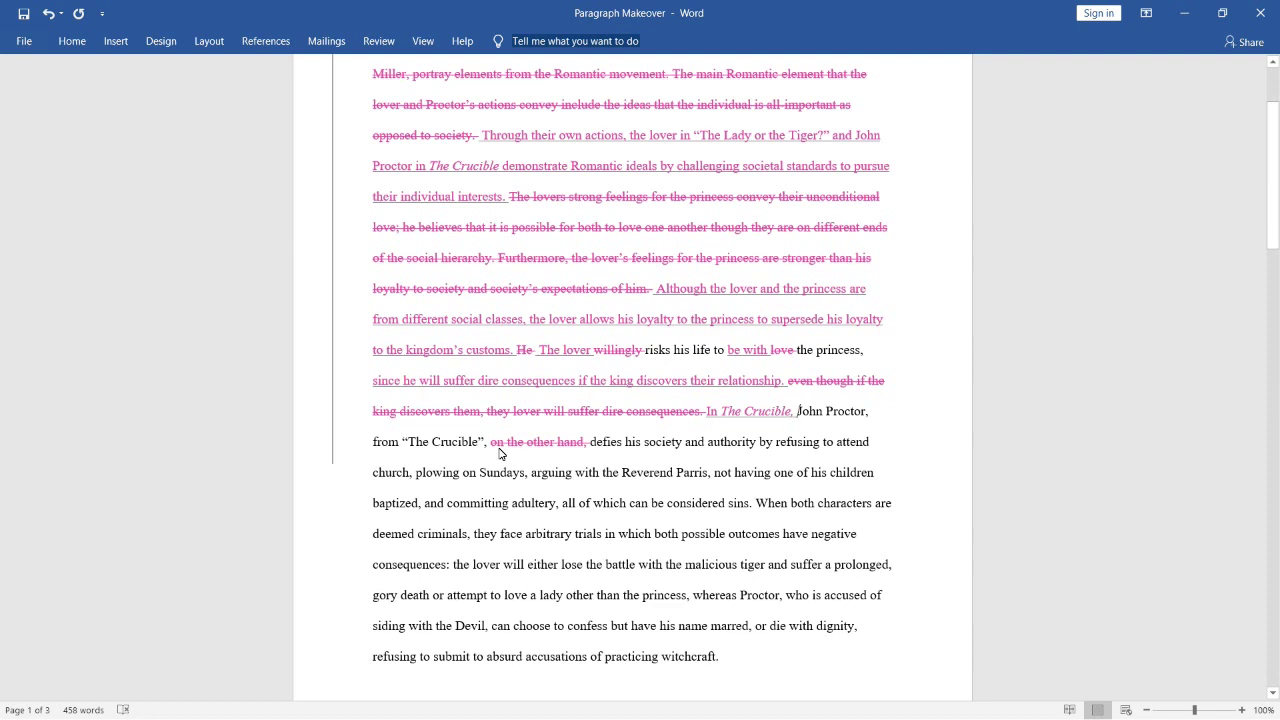
pyautogui.moveTo(489, 446); pyautogui.dragTo(868, 417)
pyautogui.press('Delete')
# - Replace "society and authority" with "religion and government" after "defies his" in the John Proctor sentence
pyautogui.click(590, 446)
pyautogui.moveTo(673, 446); pyautogui.dragTo(759, 444)
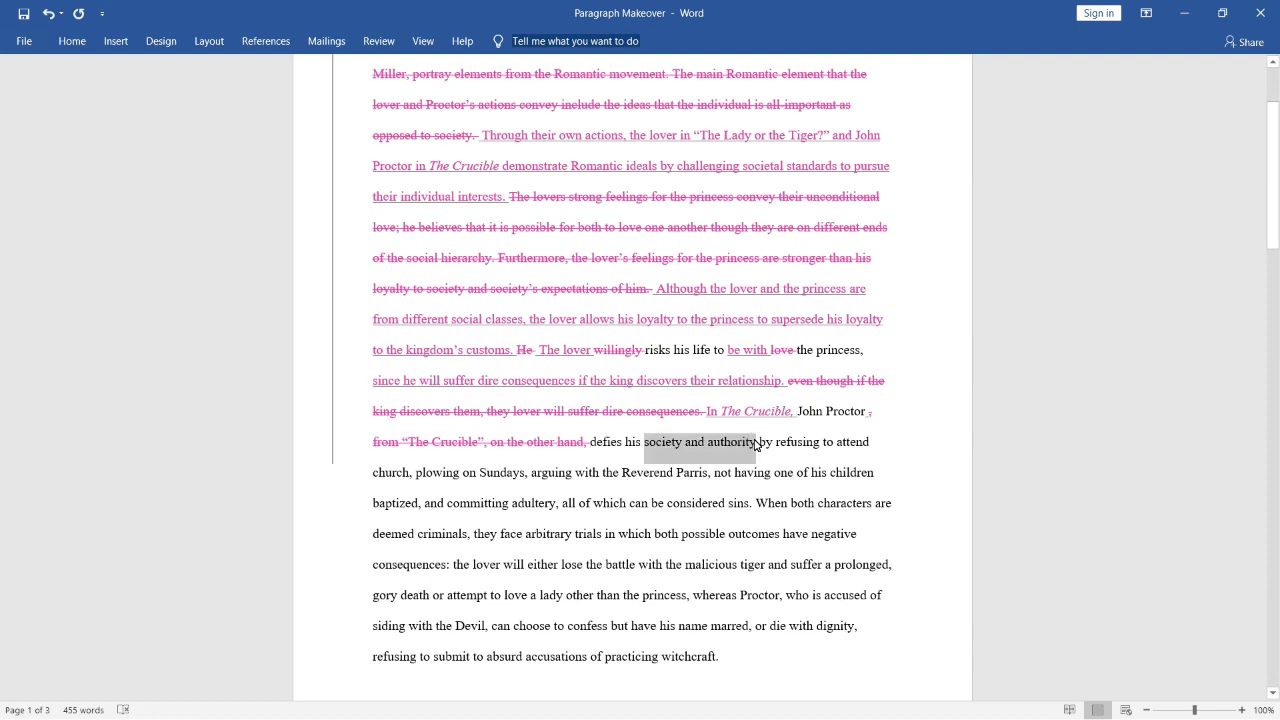
pyautogui.press('Delete')
pyautogui.write('religion and ')
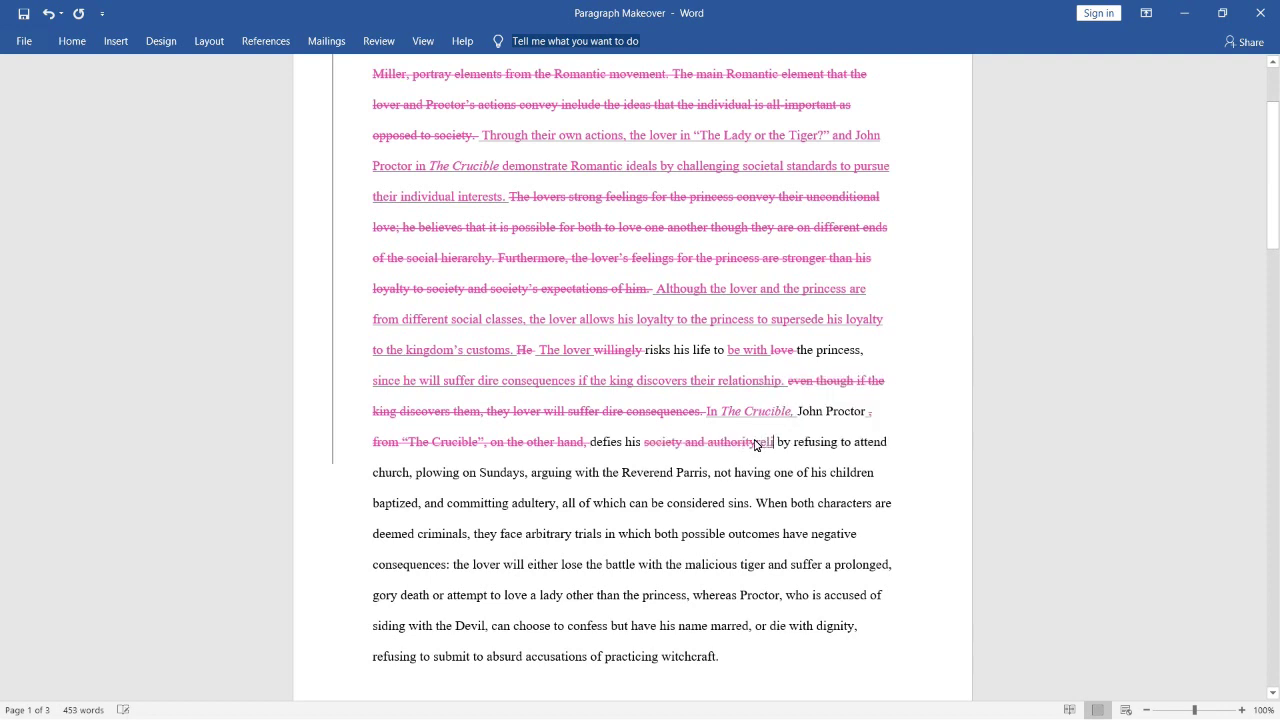
pyautogui.write('government')
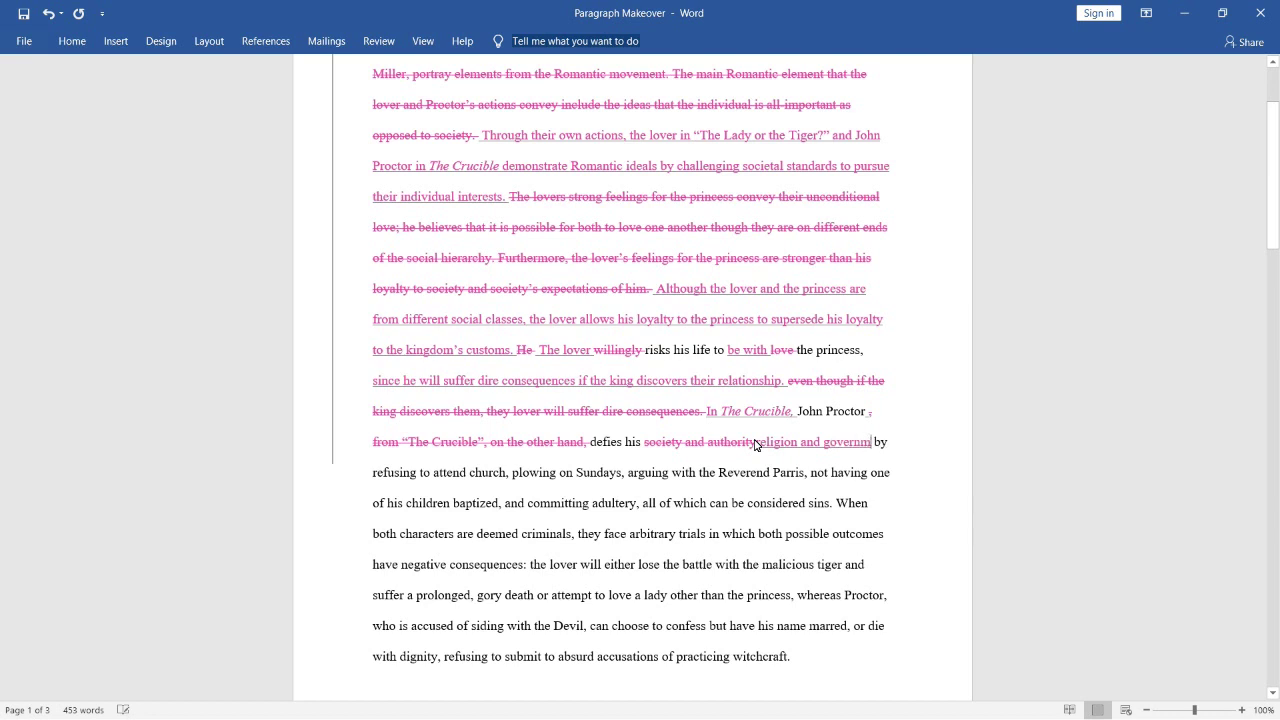
pyautogui.click(572, 533)
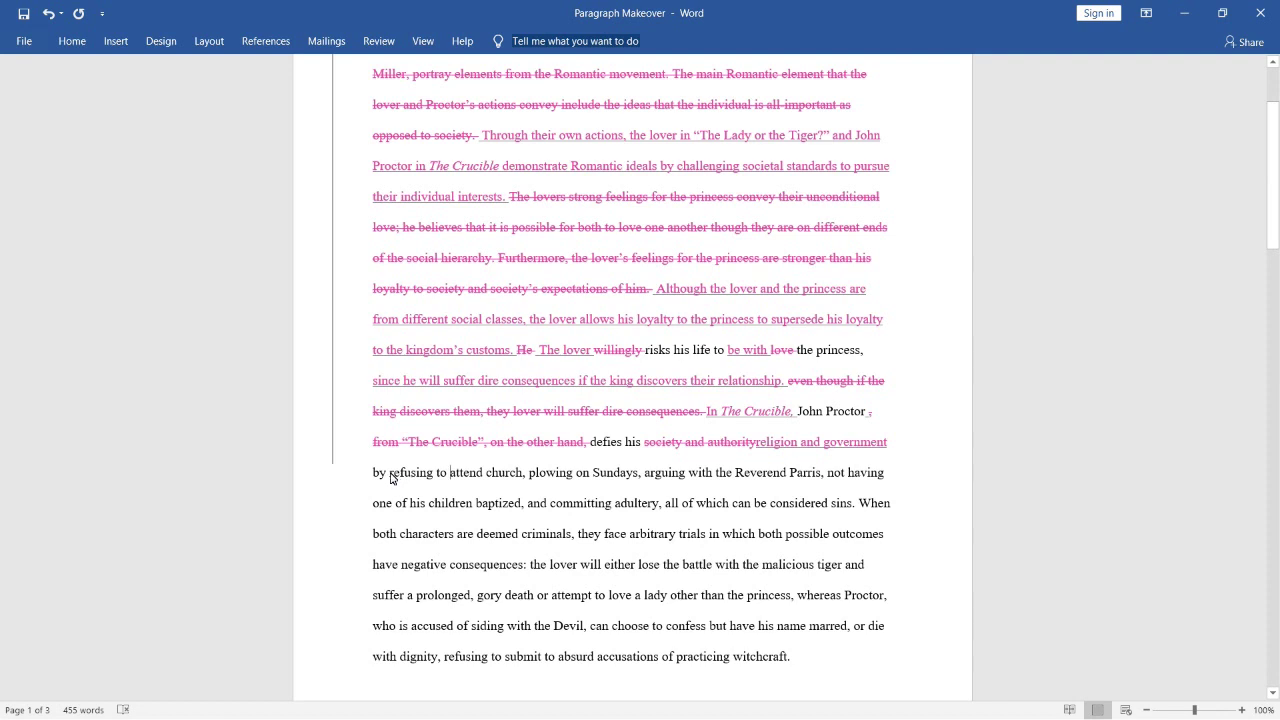
# - Replace "refusing to attend" with "missing" before "church" and delete "arguing with the Reverend Parris," from the list of Proctor's offenses
pyautogui.moveTo(389, 478); pyautogui.dragTo(484, 481)
pyautogui.write('missin')
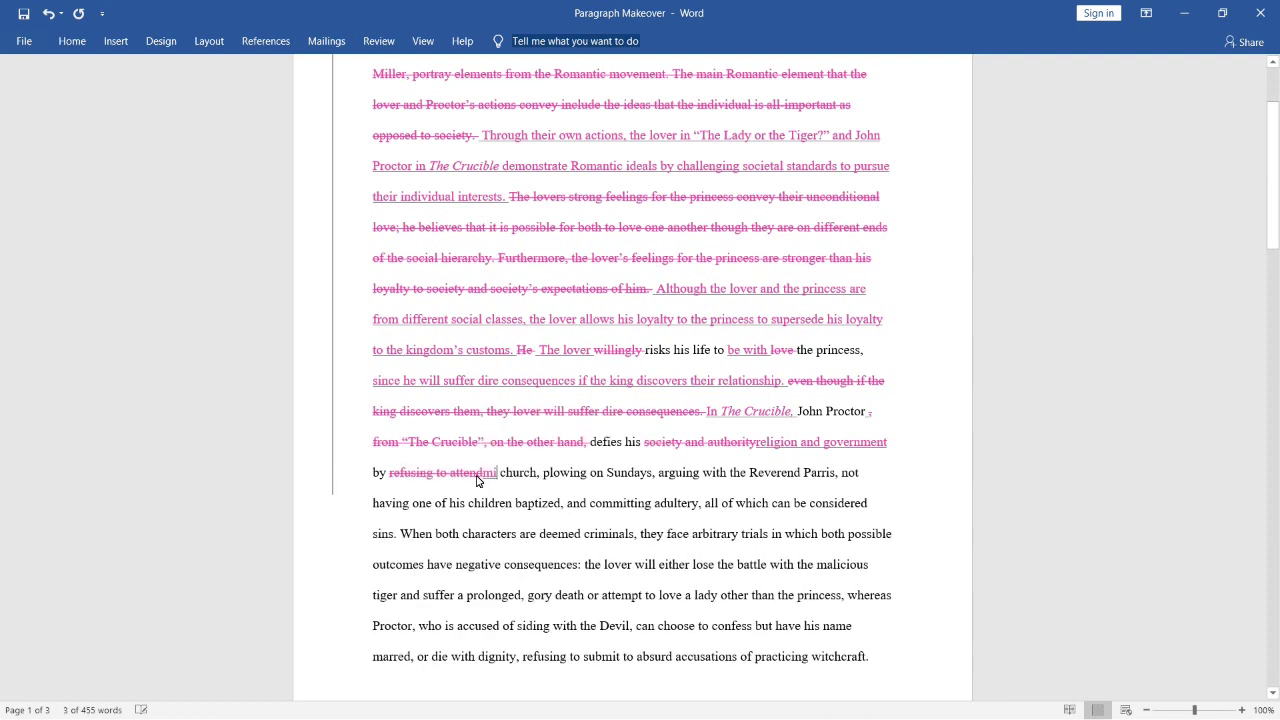
pyautogui.write('g')
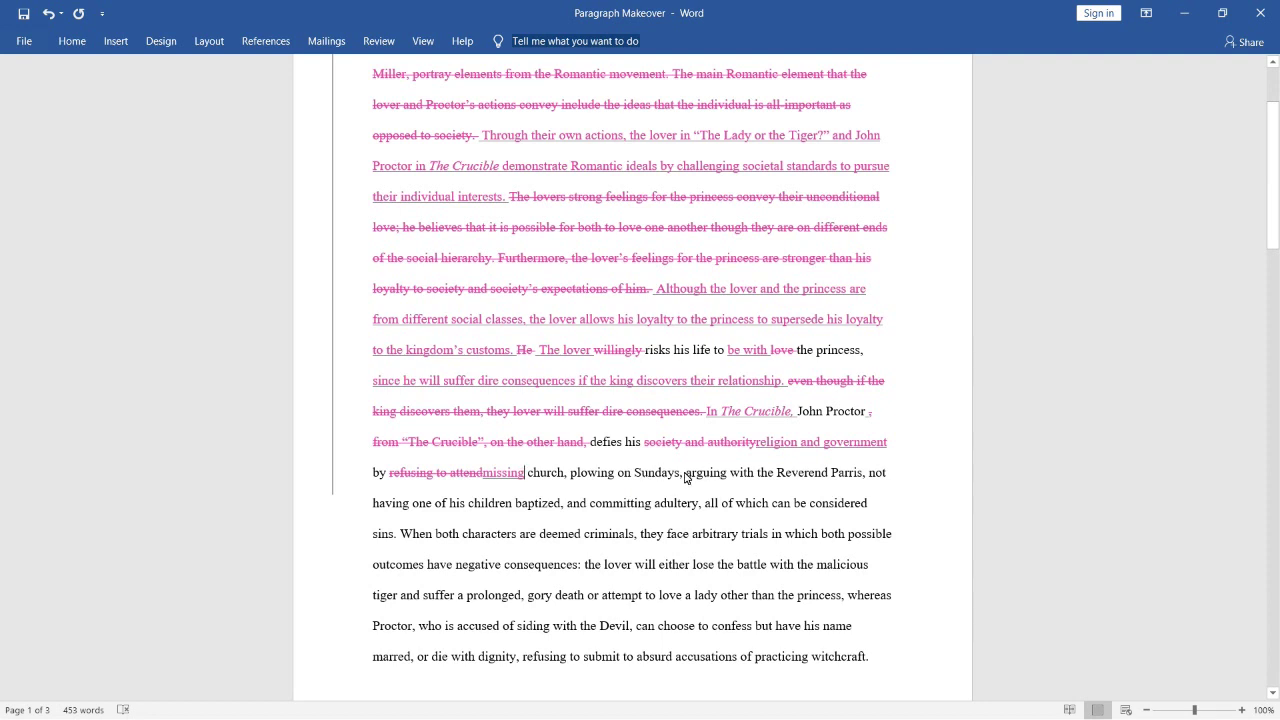
pyautogui.moveTo(686, 476); pyautogui.dragTo(868, 490)
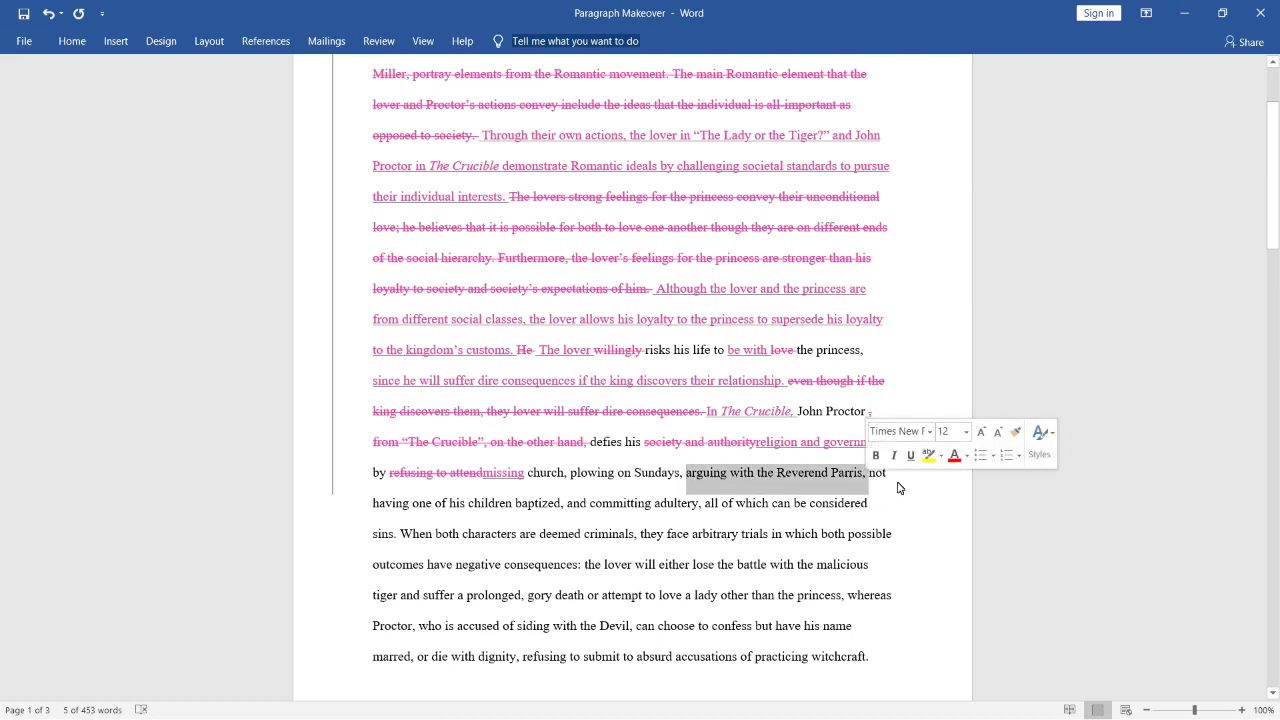
pyautogui.press('Delete')
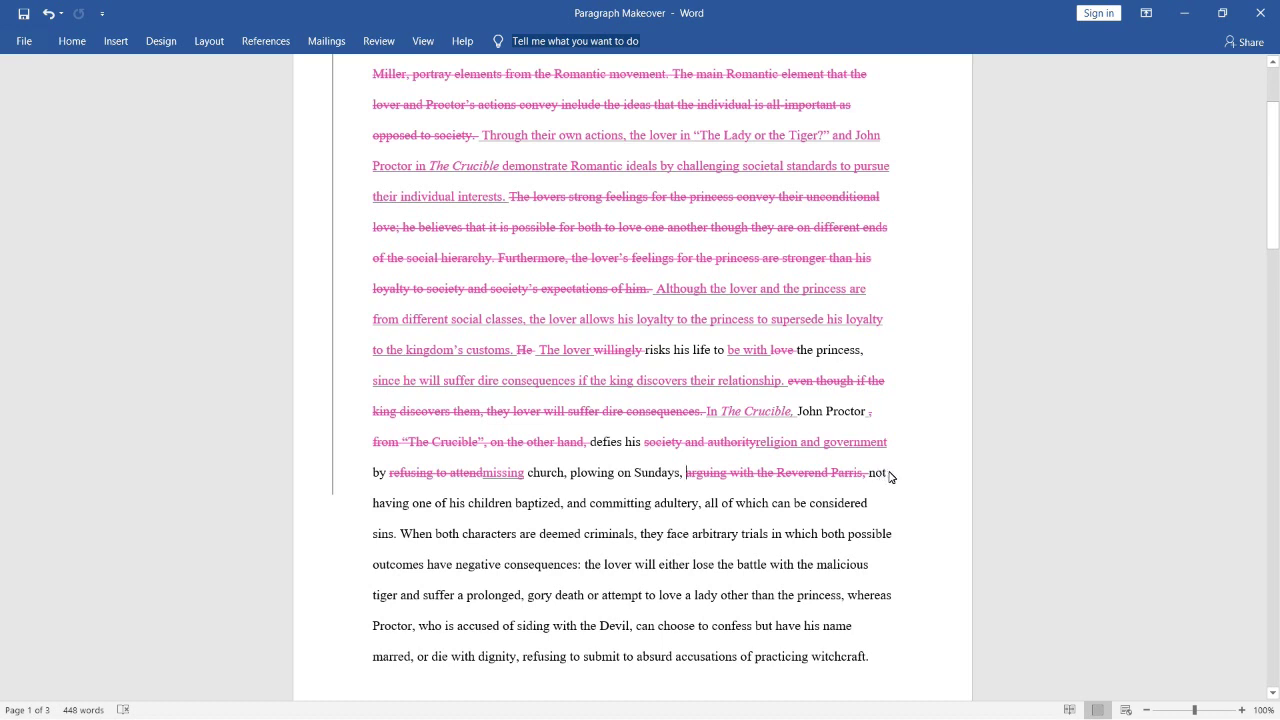
# - Replace "not having one of his children baptized" with "refusing to baptize one of his children"
pyautogui.doubleClick(879, 477)
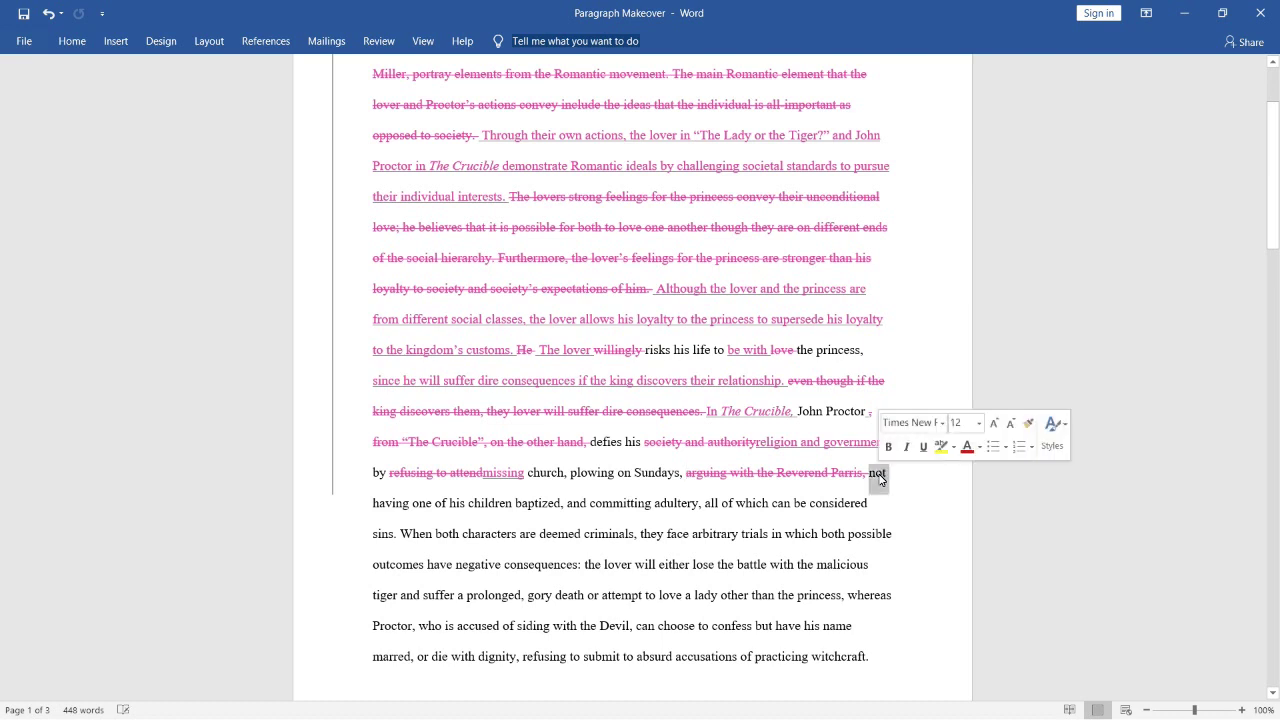
pyautogui.click(844, 484)
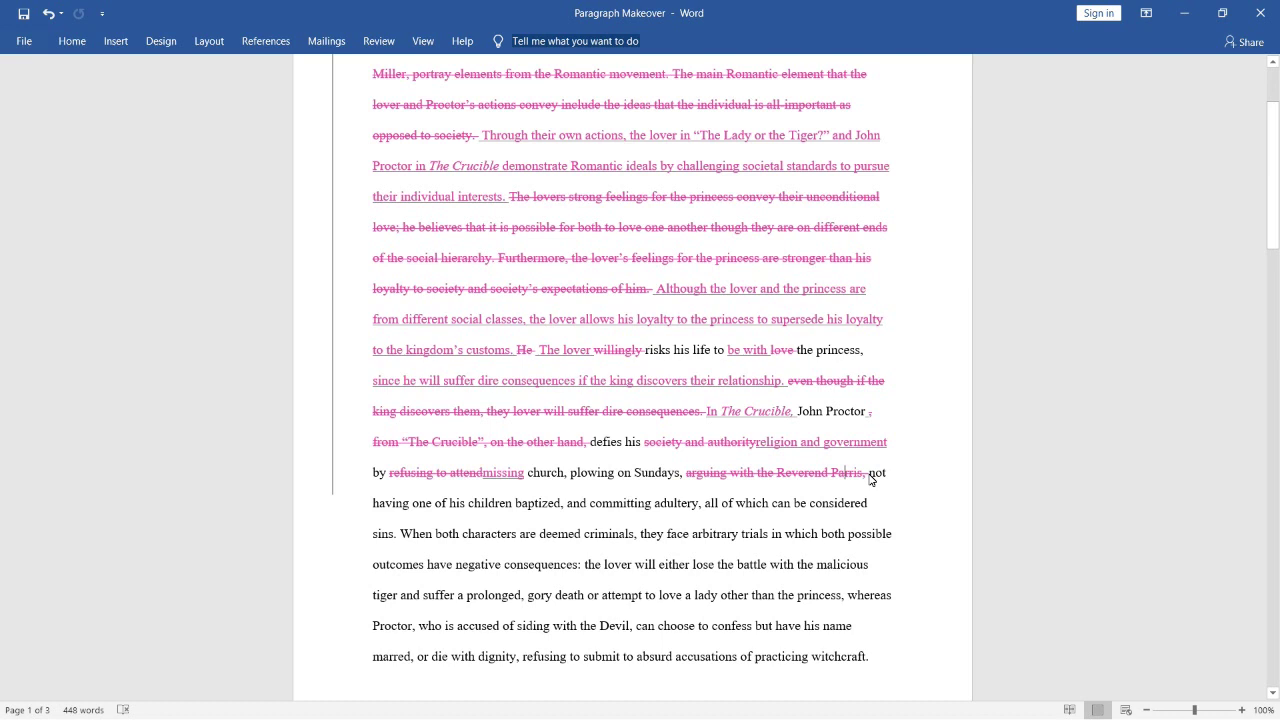
pyautogui.moveTo(869, 476); pyautogui.dragTo(560, 506)
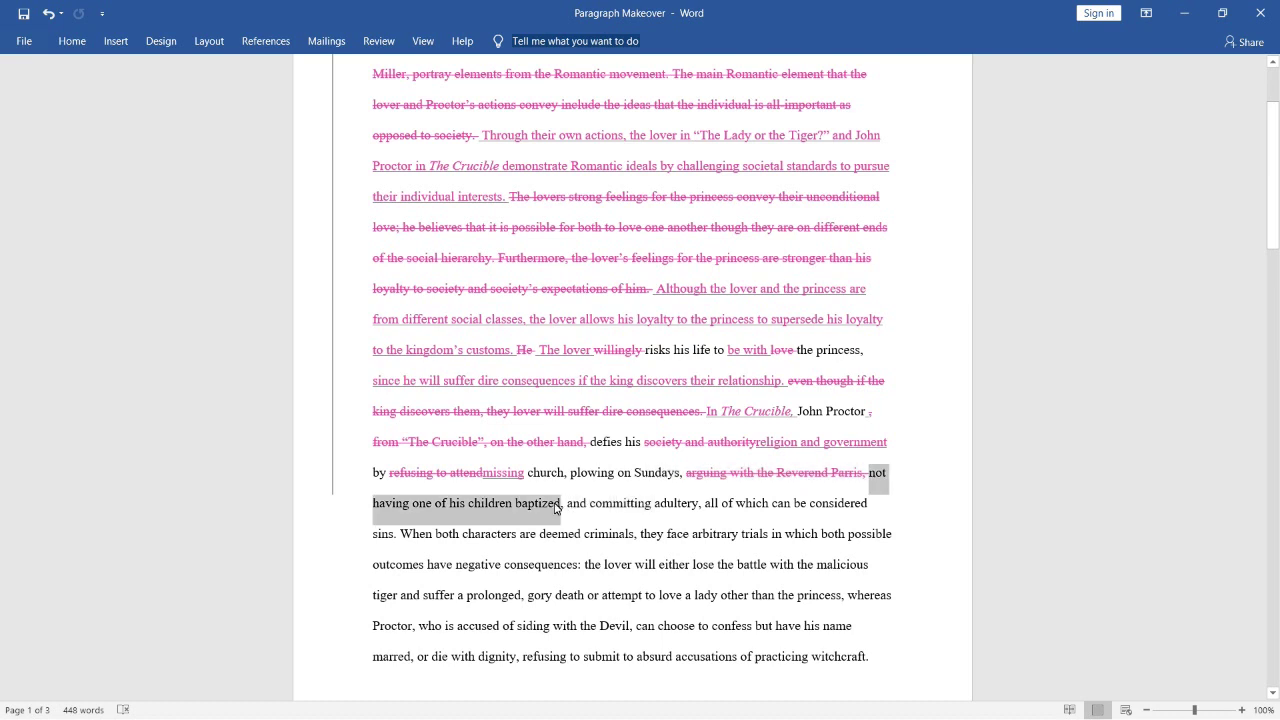
pyautogui.write('re')
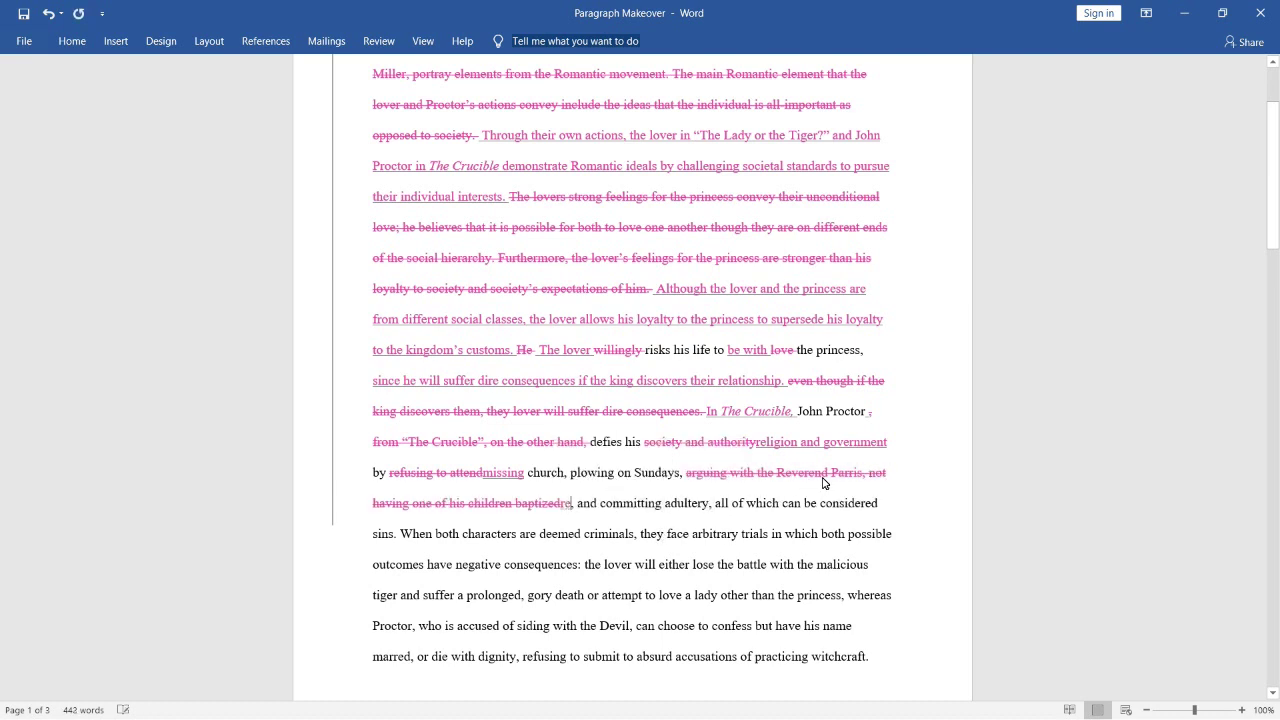
pyautogui.write('fusing t')
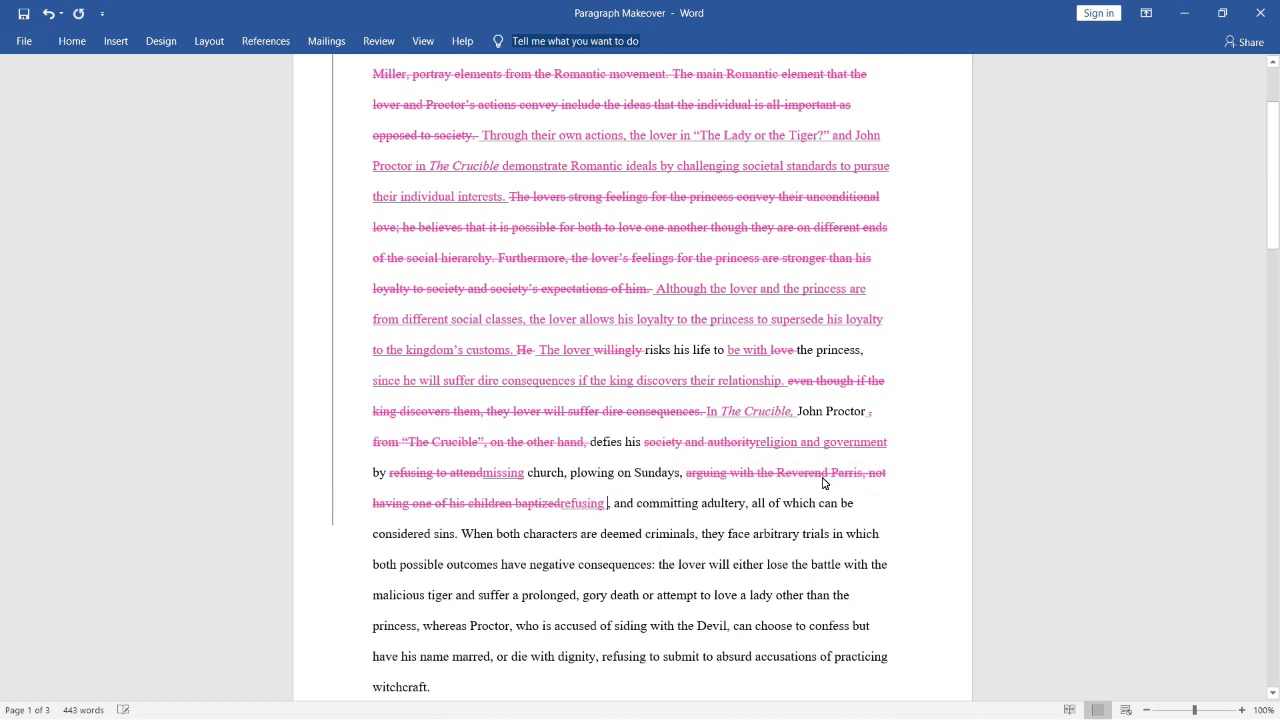
pyautogui.write('o baptize on')
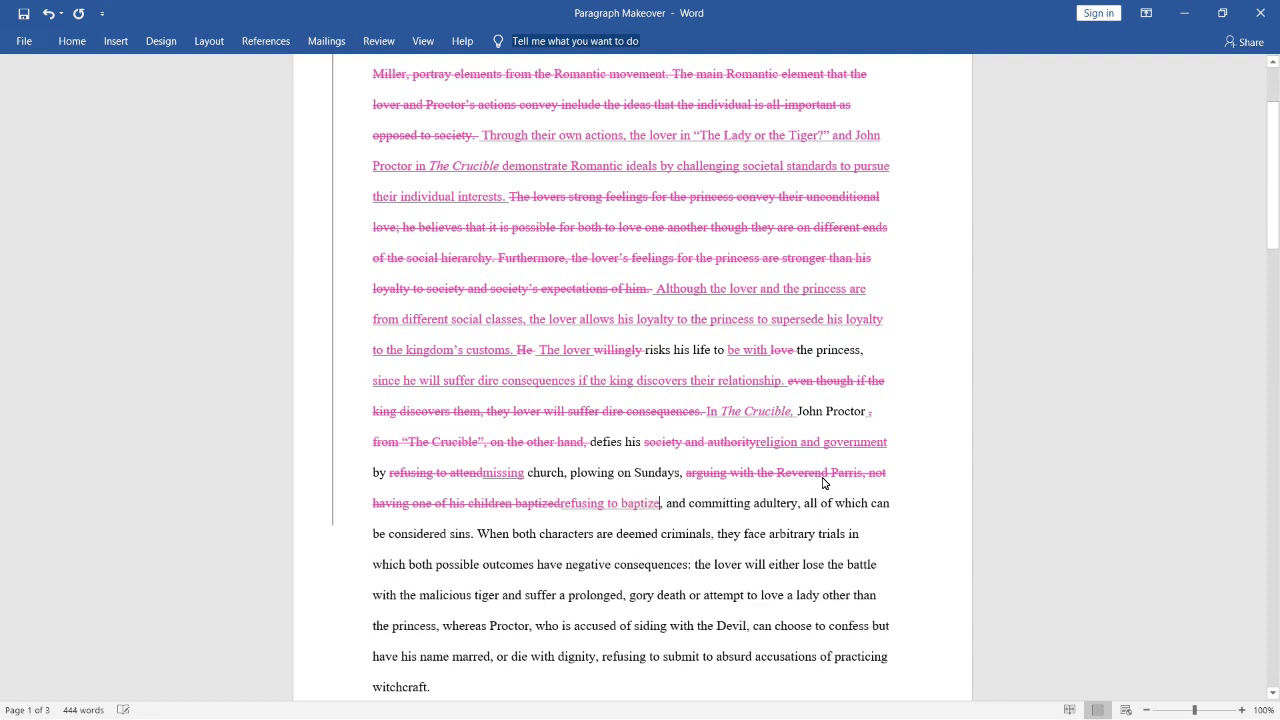
pyautogui.write('e of his children')
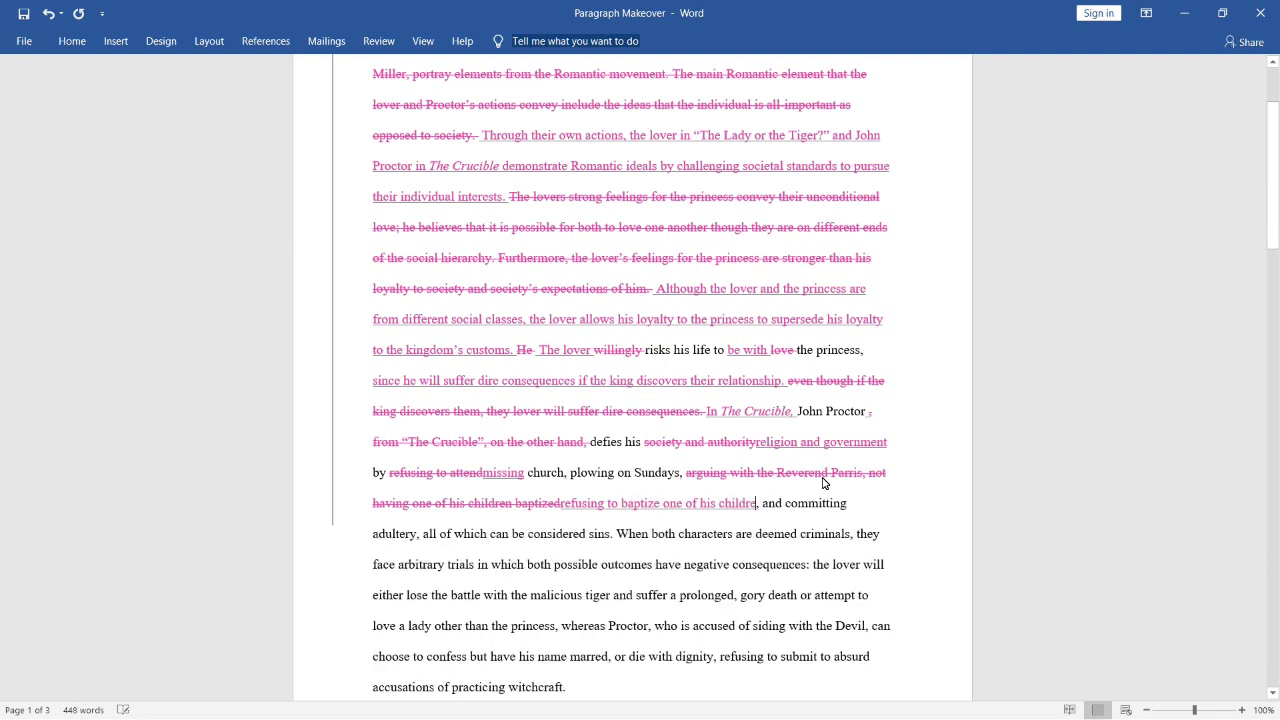
pyautogui.click(562, 505)
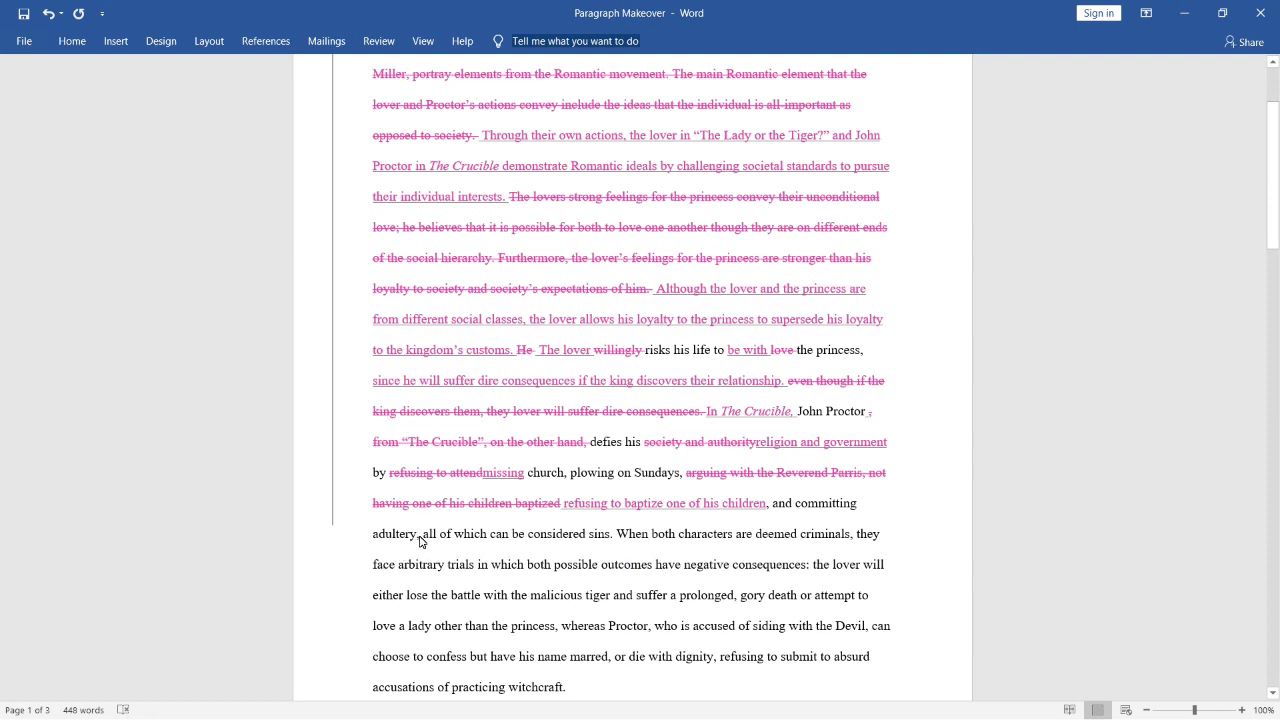
# - Delete the clause ", all of which can be considered sins" after "committing adultery"
pyautogui.moveTo(421, 541); pyautogui.dragTo(605, 538)
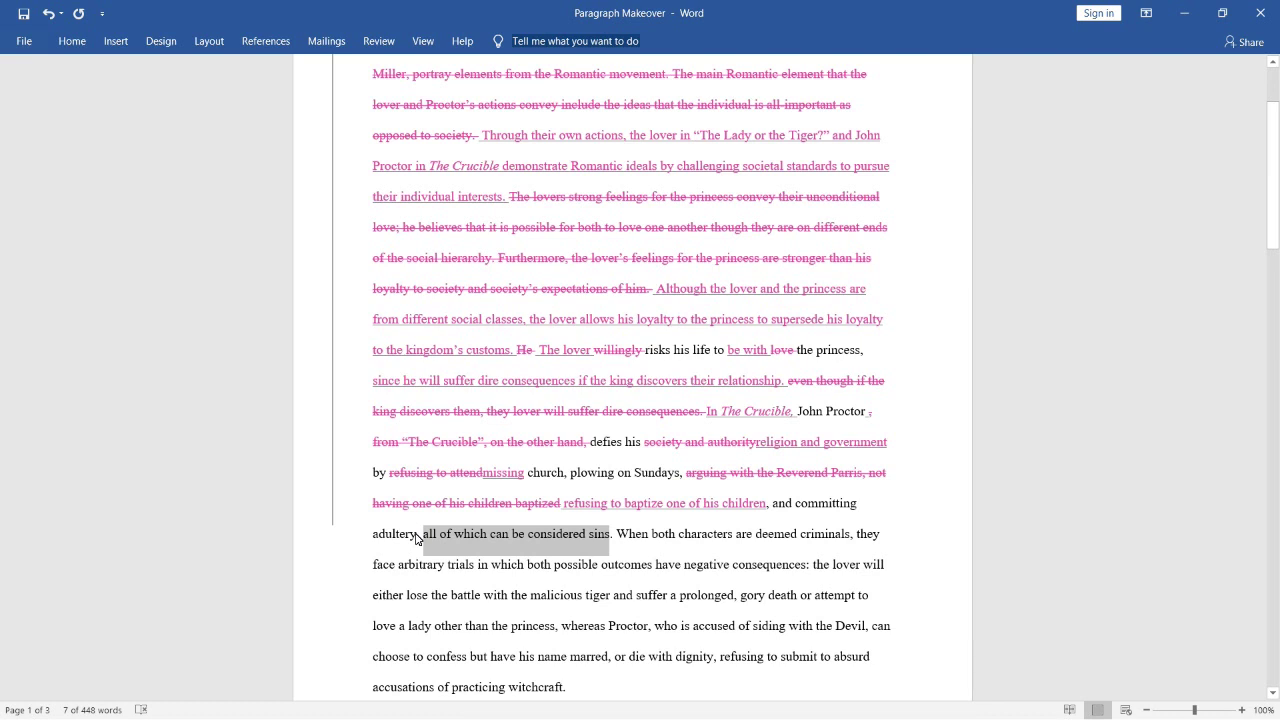
pyautogui.press('Delete')
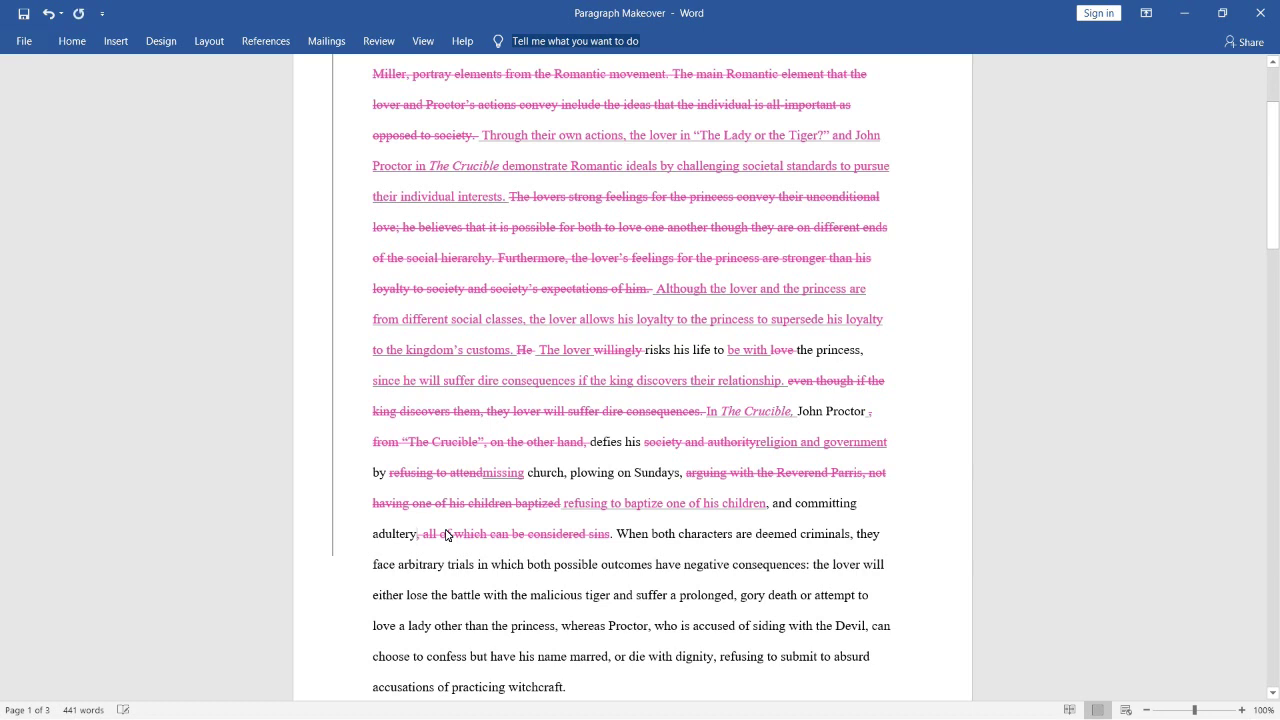
pyautogui.hotkey('ctrl', 'z')
# - Replace "are deemed criminals" with "face criminal charges" in the sentence beginning "When both characters"
pyautogui.scroll(-1, 364, 482)
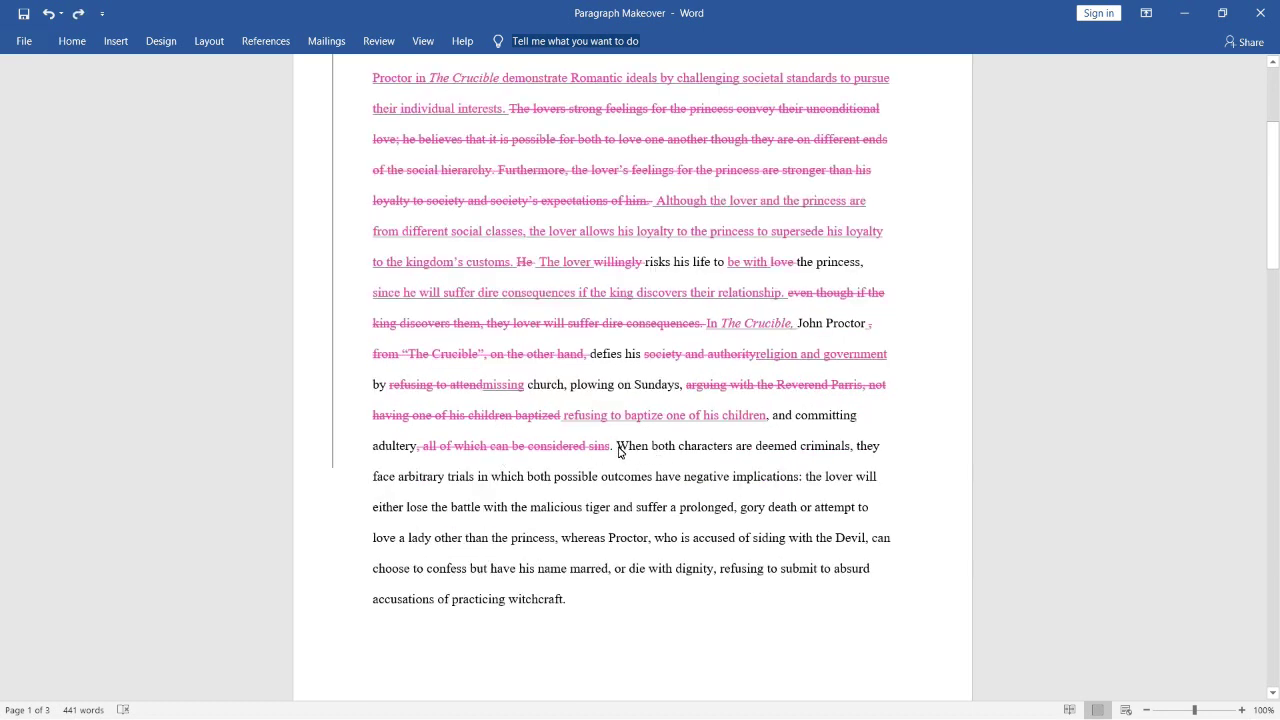
pyautogui.moveTo(617, 452); pyautogui.dragTo(848, 457)
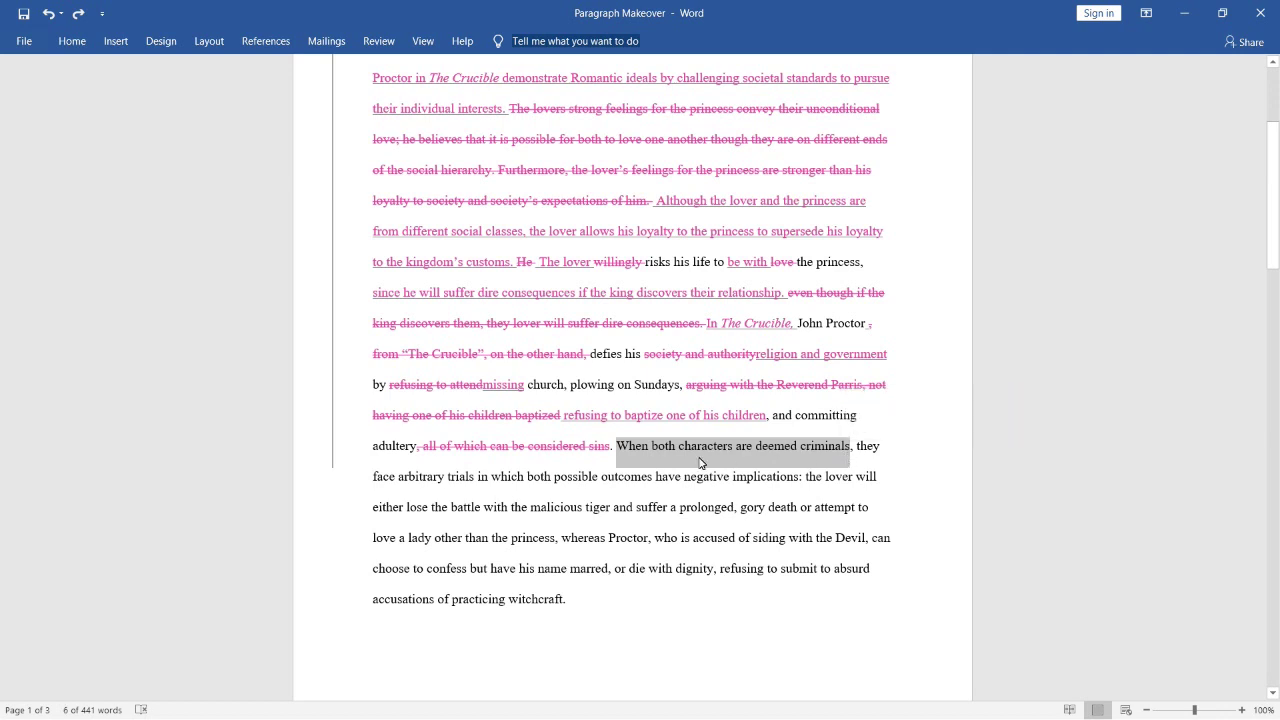
pyautogui.click(786, 461)
pyautogui.moveTo(736, 452); pyautogui.dragTo(798, 455)
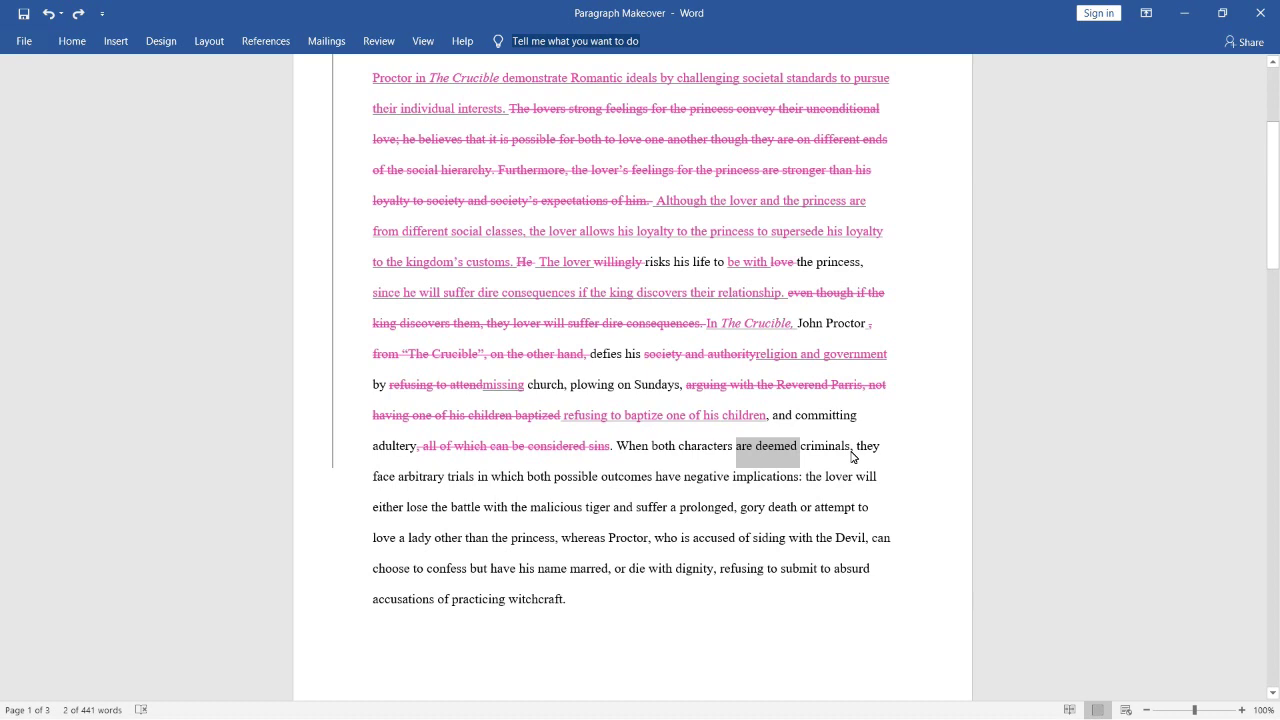
pyautogui.click(852, 456)
pyautogui.moveTo(851, 456); pyautogui.dragTo(744, 456)
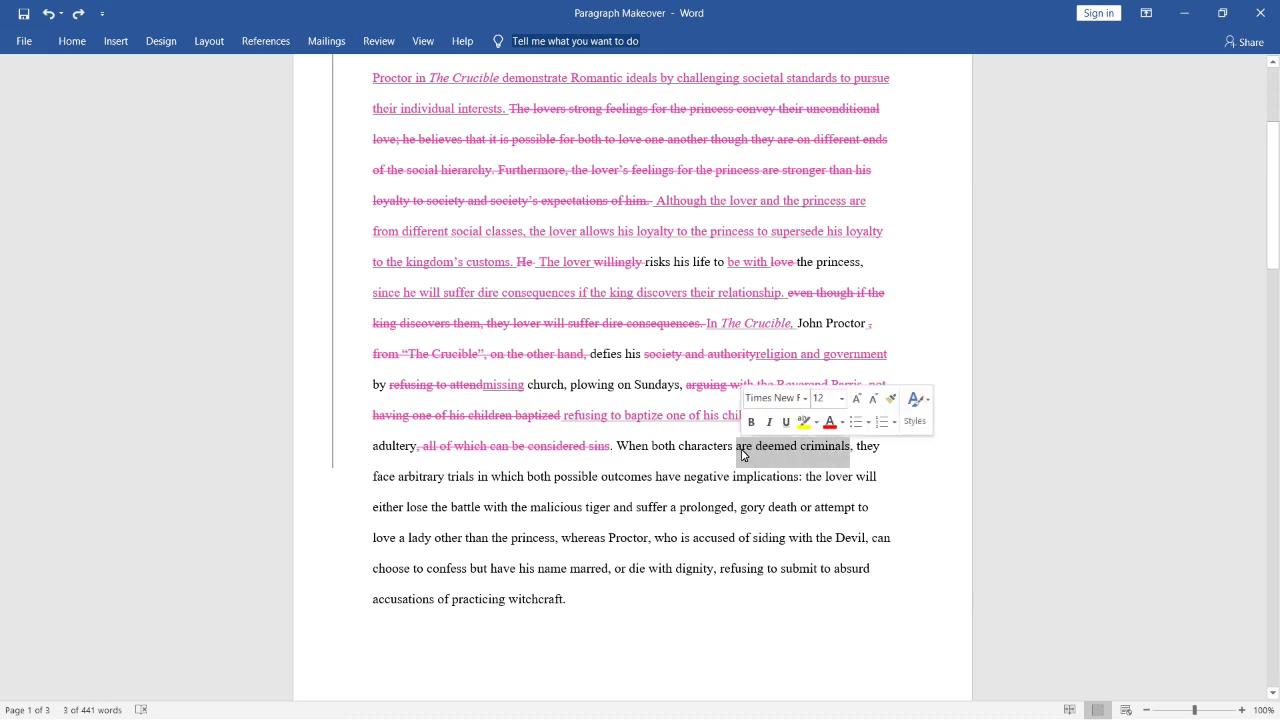
pyautogui.write('face c')
pyautogui.write('riminal charges')
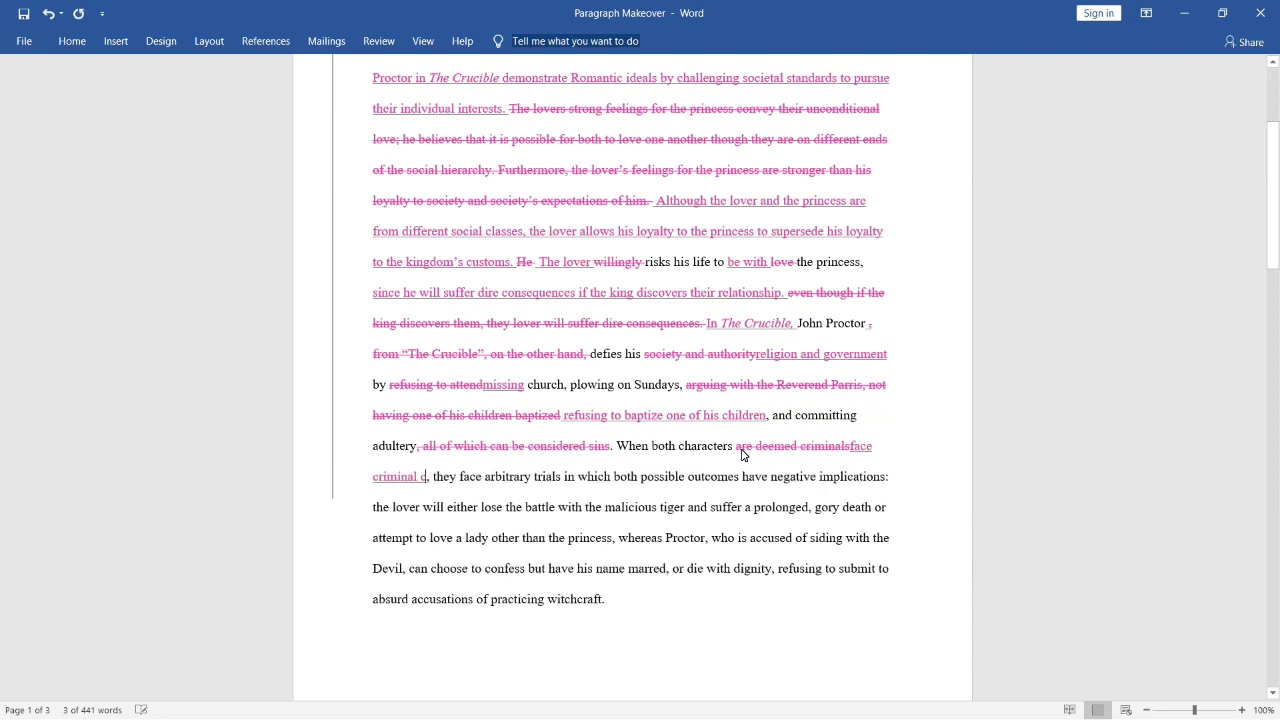
# - Replace the verb "face" before "arbitrary trials" with "undergo"
pyautogui.doubleClick(505, 484)
pyautogui.press('Delete')
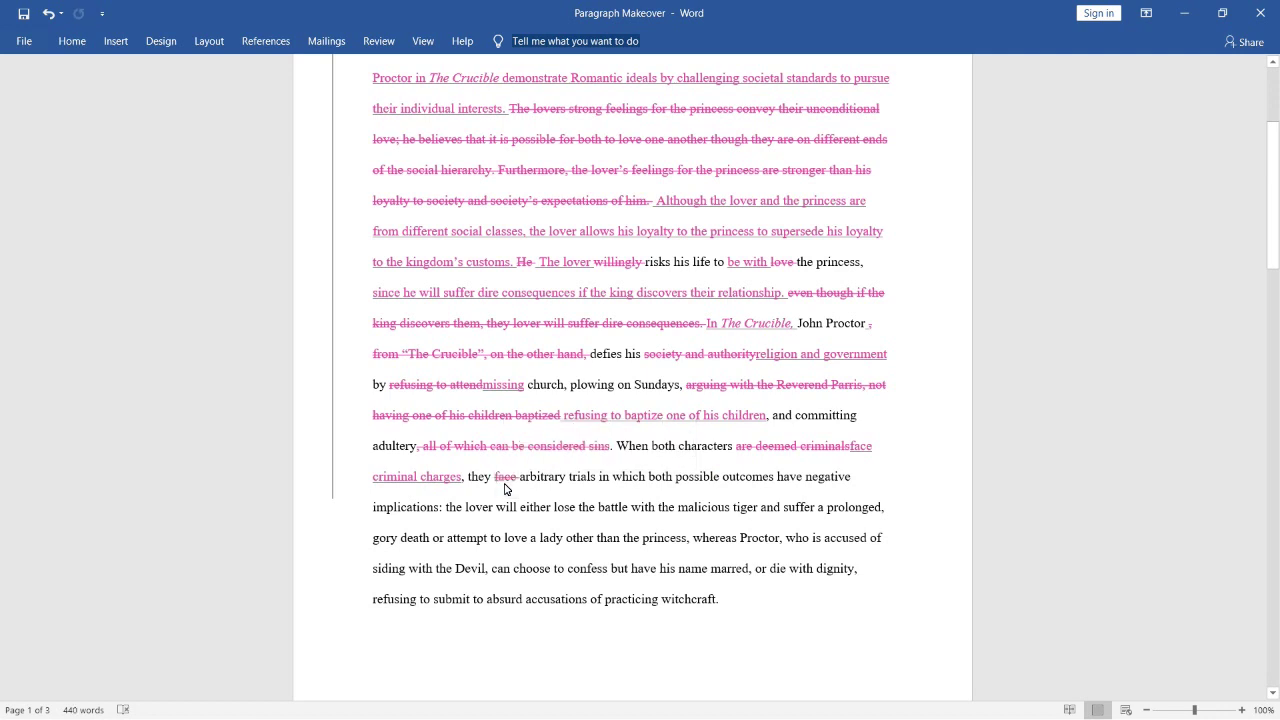
pyautogui.write('under')
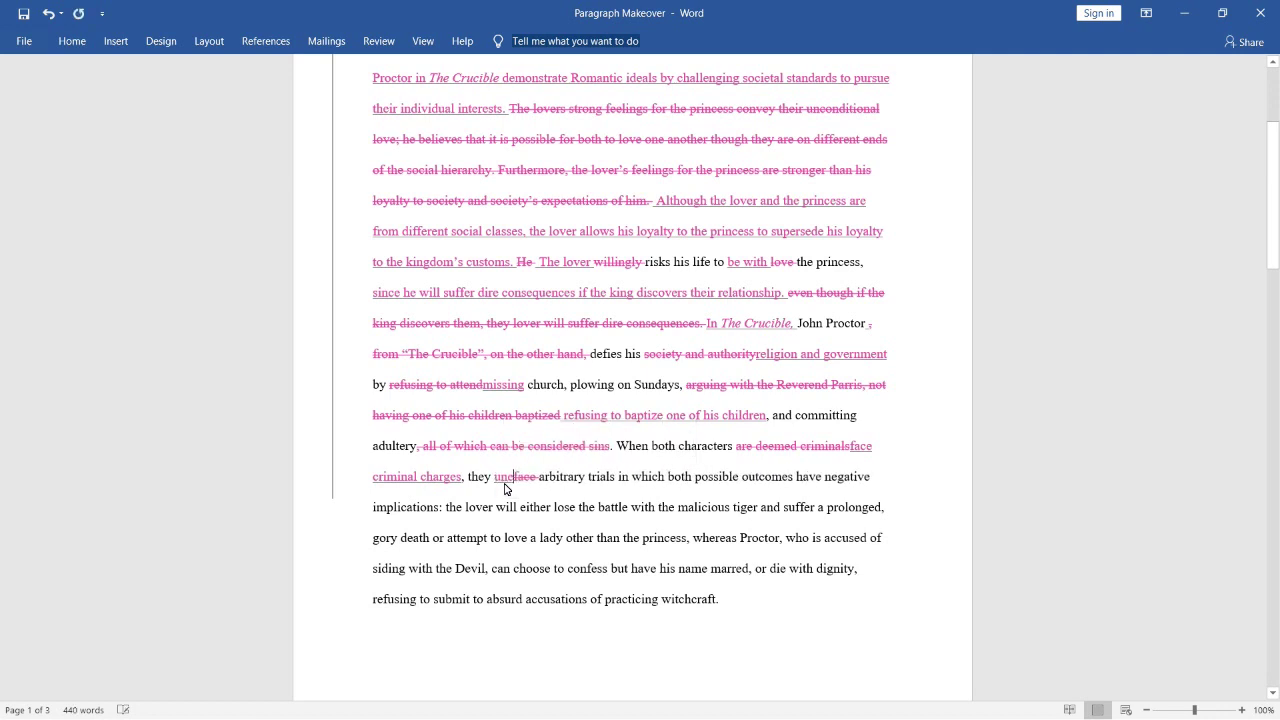
pyautogui.write('go')
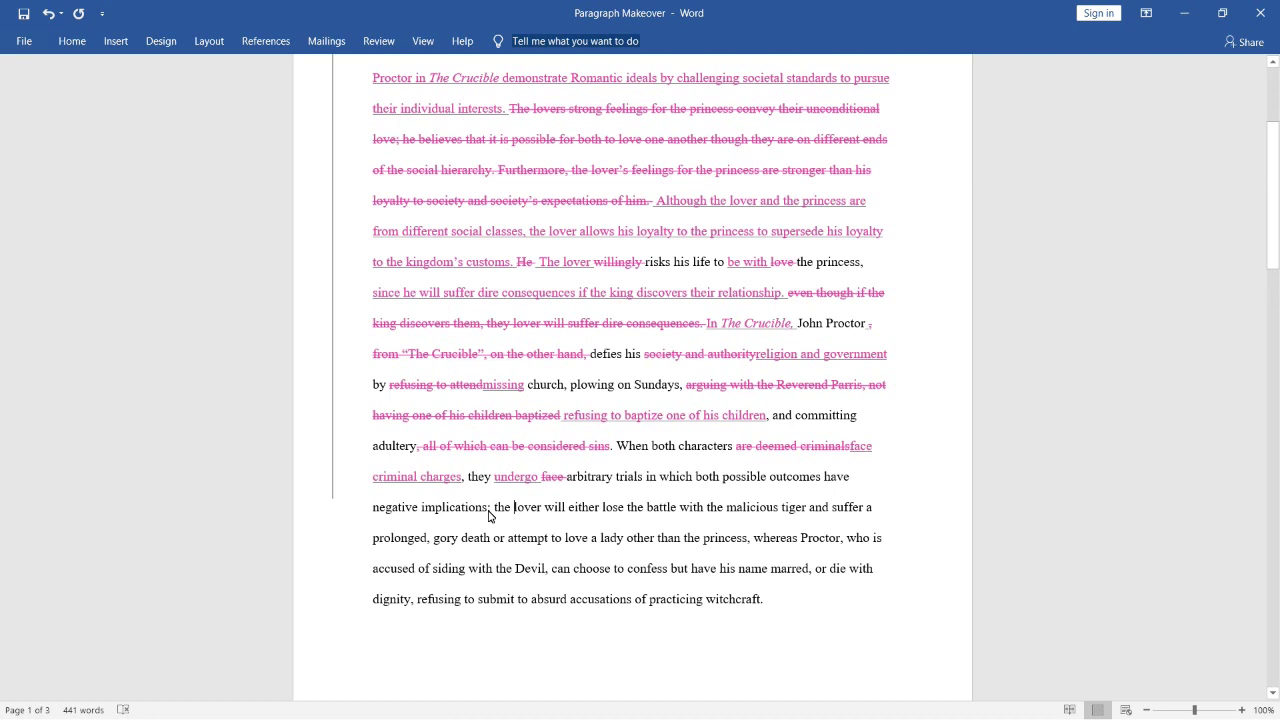
# - Replace the colon after "negative implications" with a period
pyautogui.moveTo(490, 516); pyautogui.dragTo(496, 515)
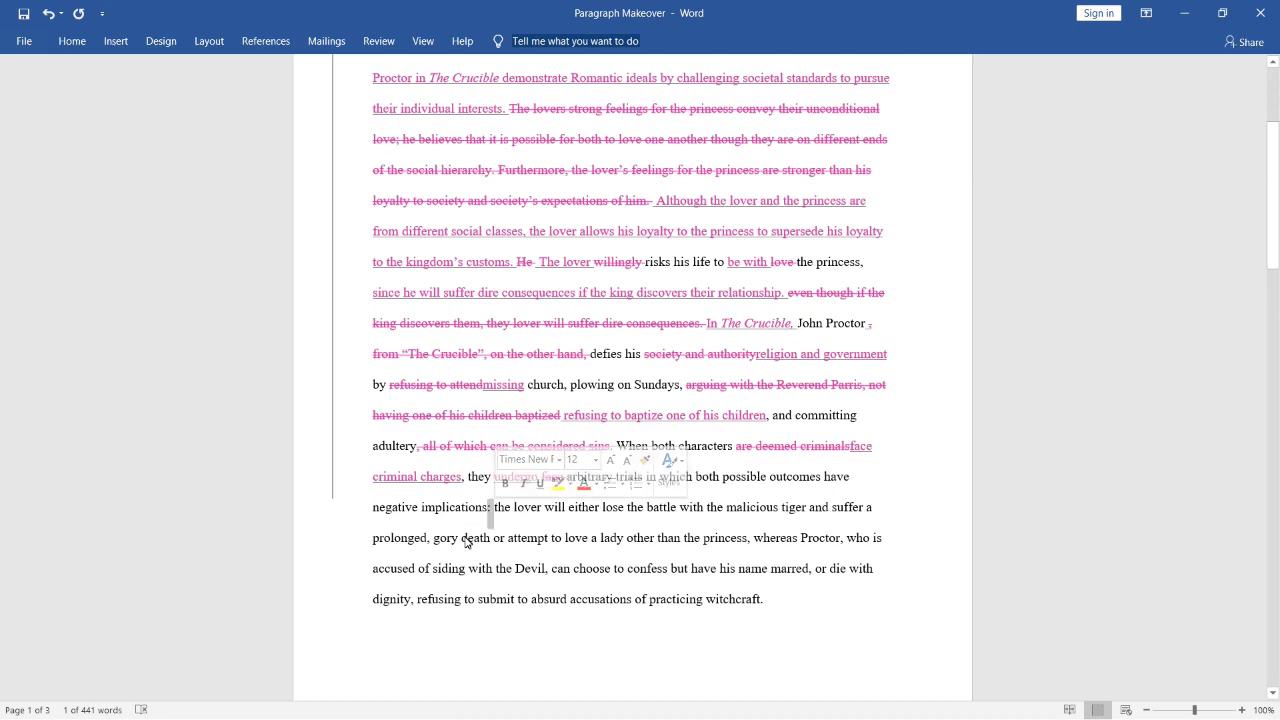
pyautogui.press('Delete')
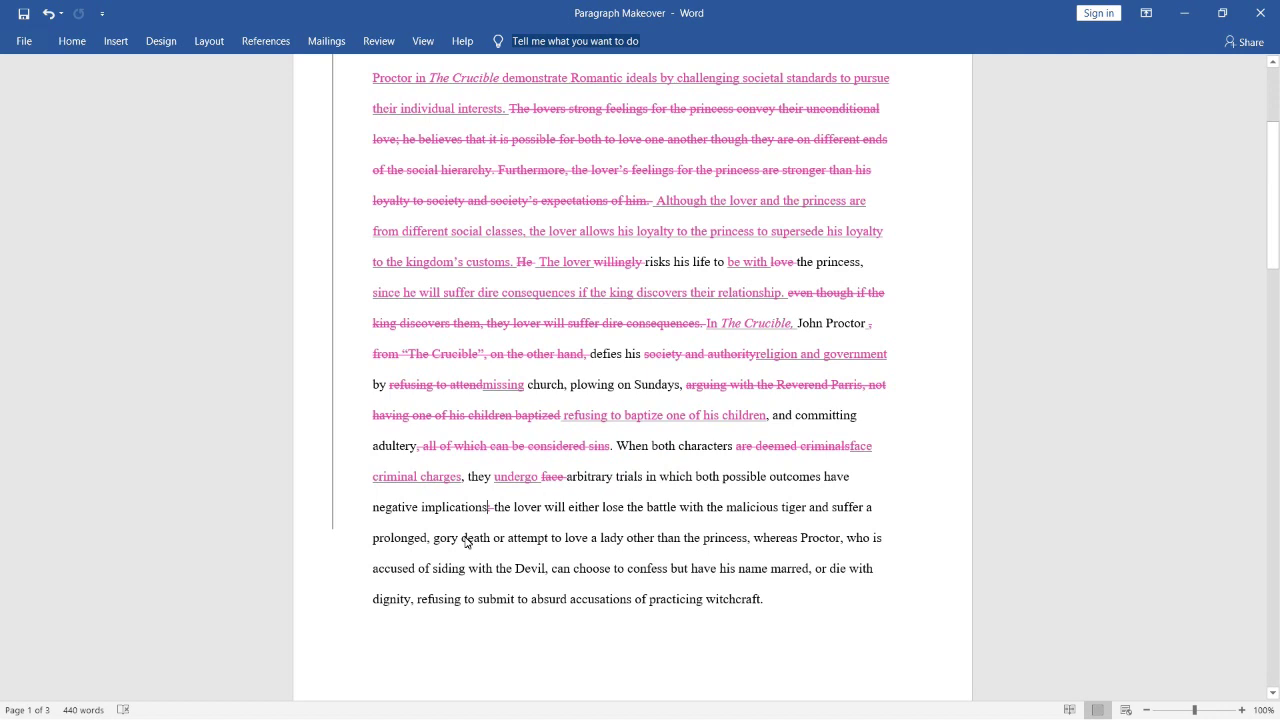
pyautogui.write('.')
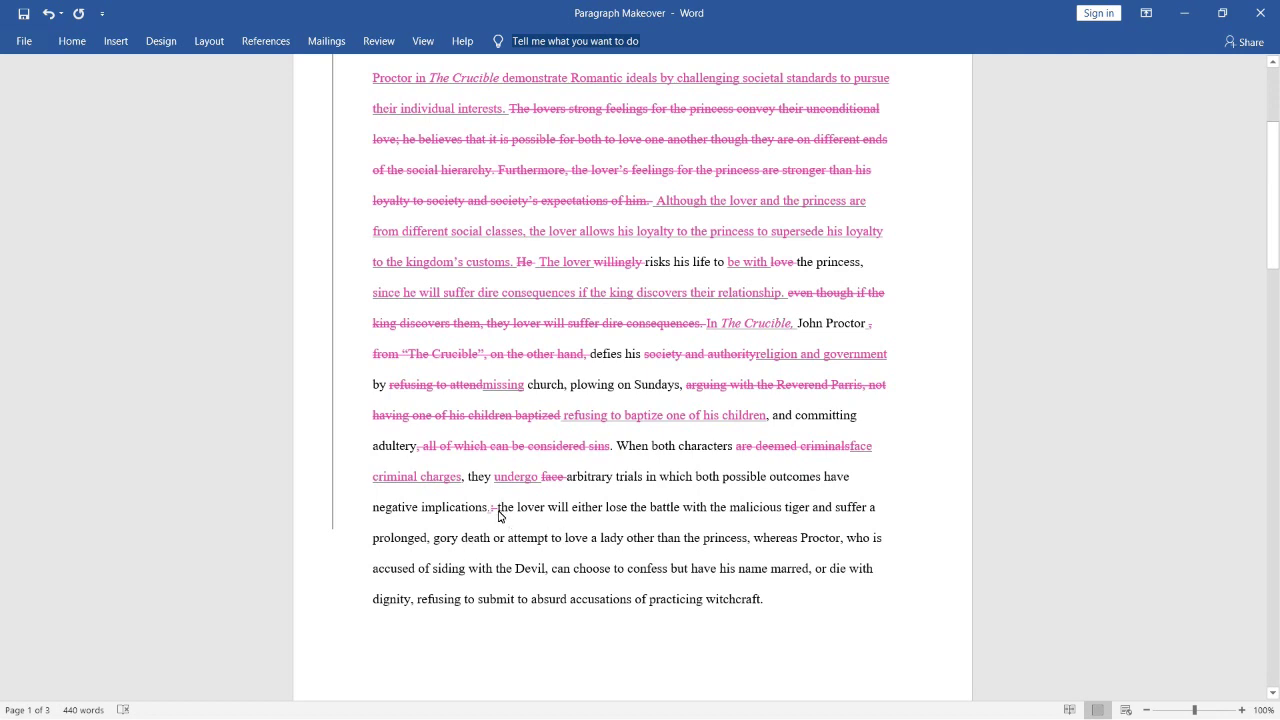
# - Replace the malicious tiger clause with "The lover has the option to marry a woman other than the princess or suffer a gruesome death in the tiger’s pit."
pyautogui.moveTo(499, 515); pyautogui.dragTo(752, 548)
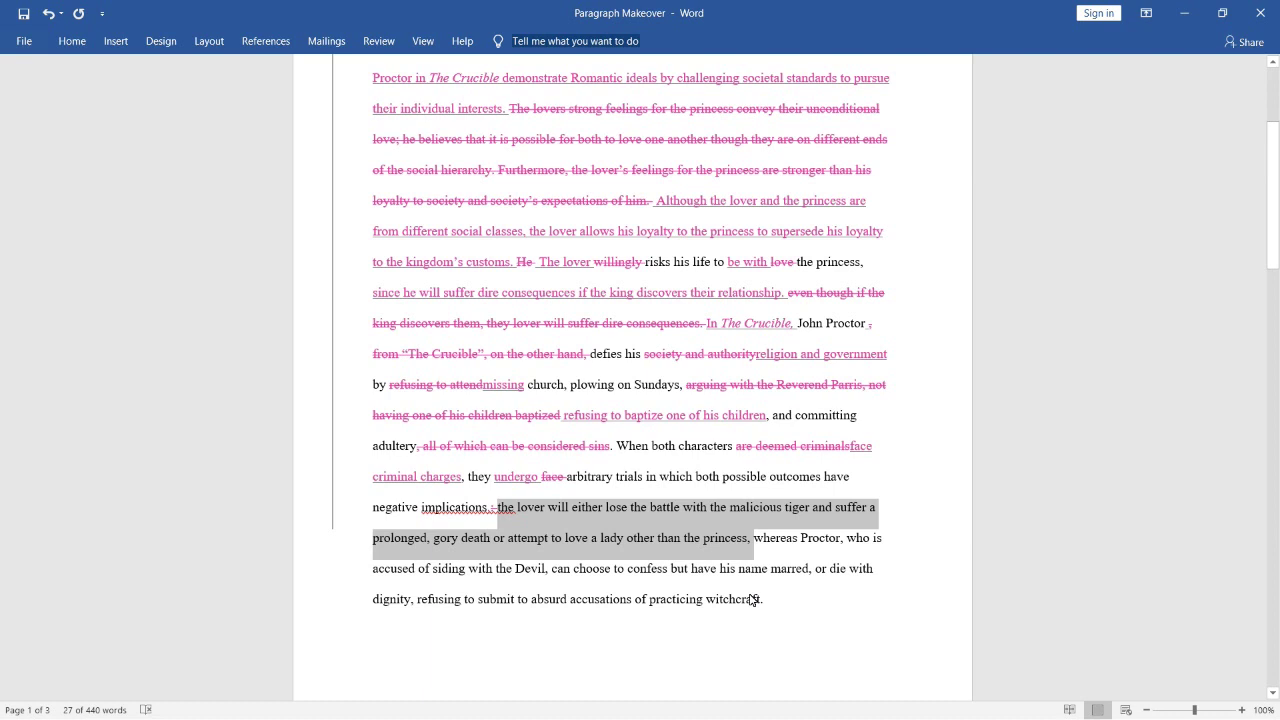
pyautogui.press('Delete')
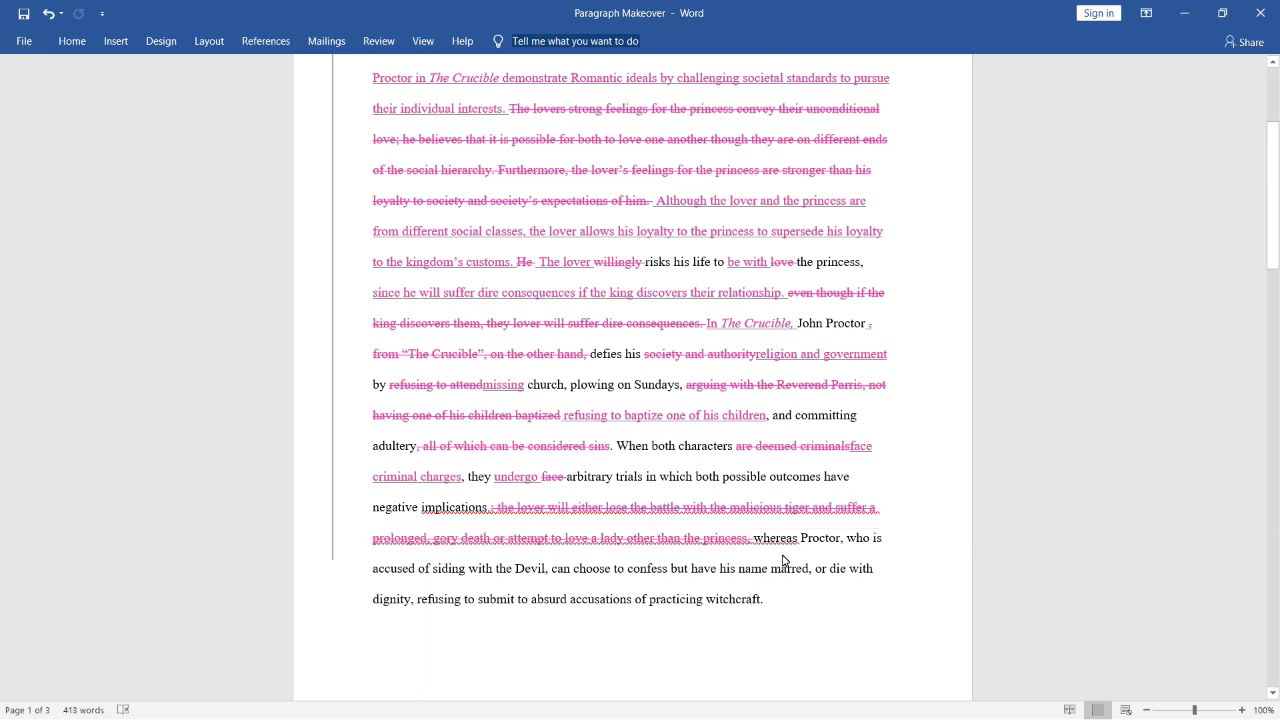
pyautogui.write('The lover has the option to marry a woman other than the princess or suffer a gruesome death in the tiger’s pit')
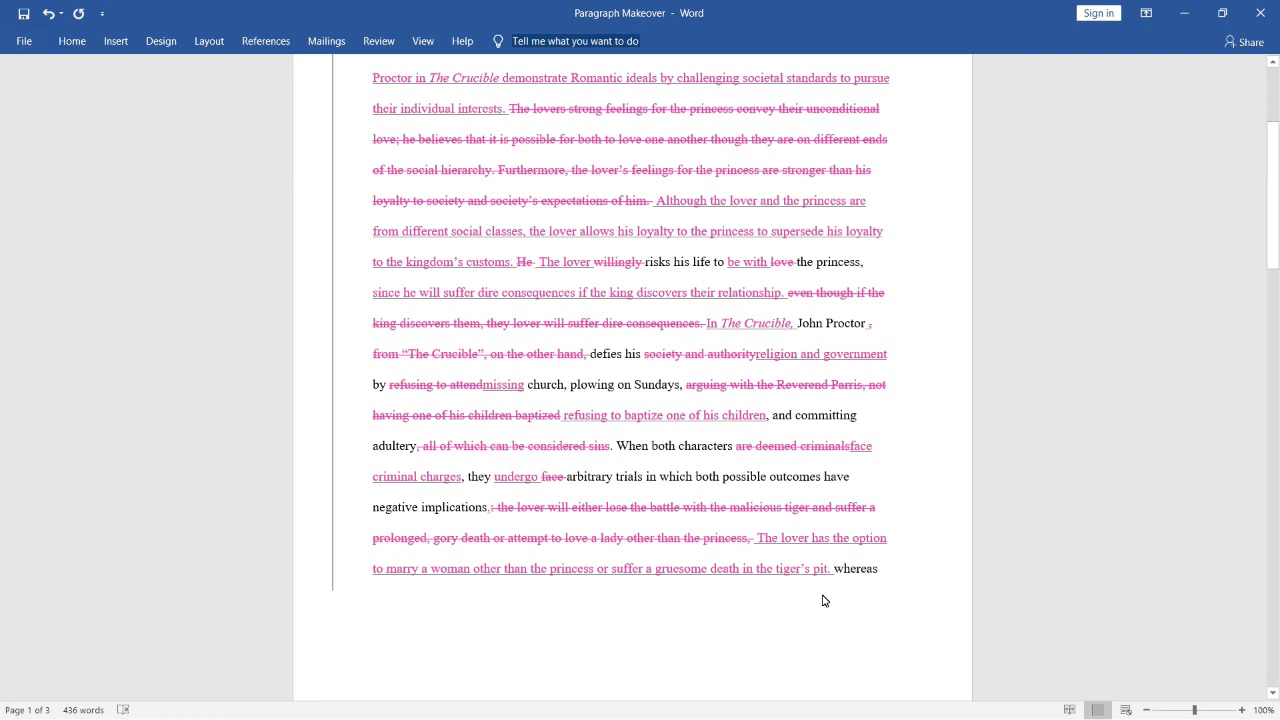
# - Delete "whereas" and the remaining clause about Proctor, from "Proctor, who is accused of siding with the Devil" through "practicing witchcraft."
pyautogui.moveTo(830, 578)
pyautogui.moveTo(835, 576); pyautogui.dragTo(885, 585)
pyautogui.press('Delete')
pyautogui.scroll(-4, 889, 570)
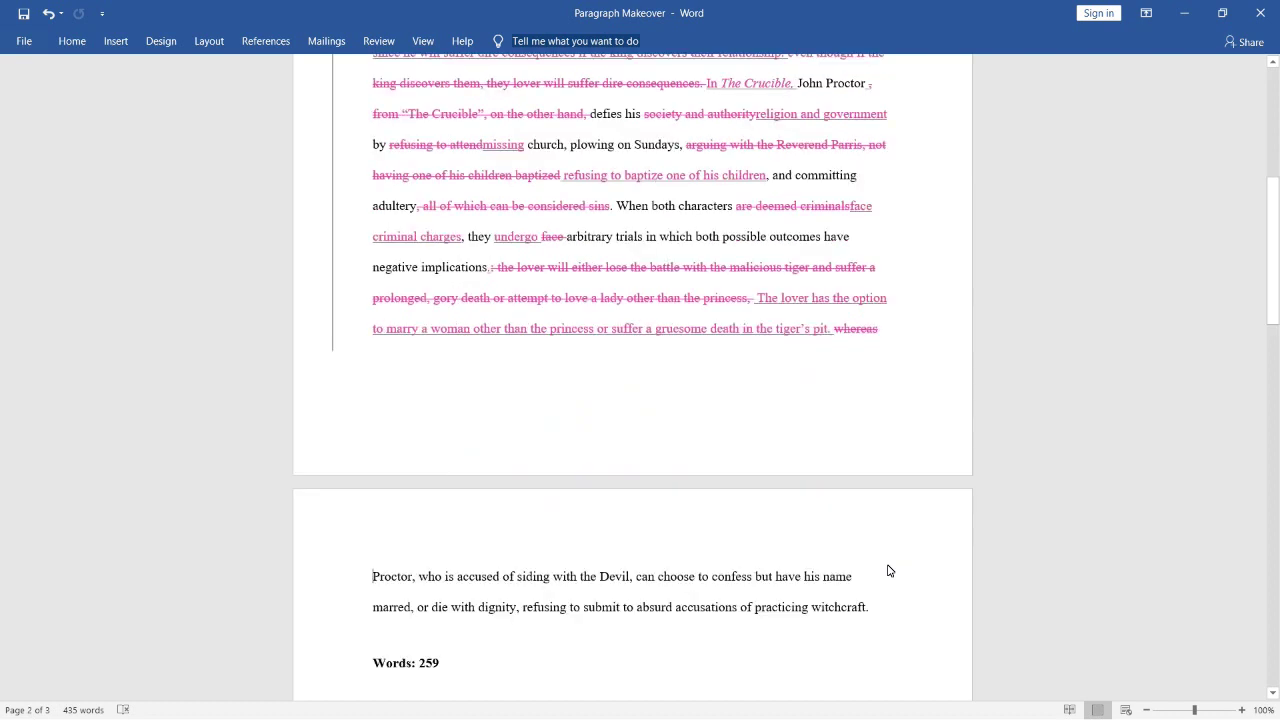
pyautogui.moveTo(372, 577); pyautogui.dragTo(904, 623)
pyautogui.press('Delete')
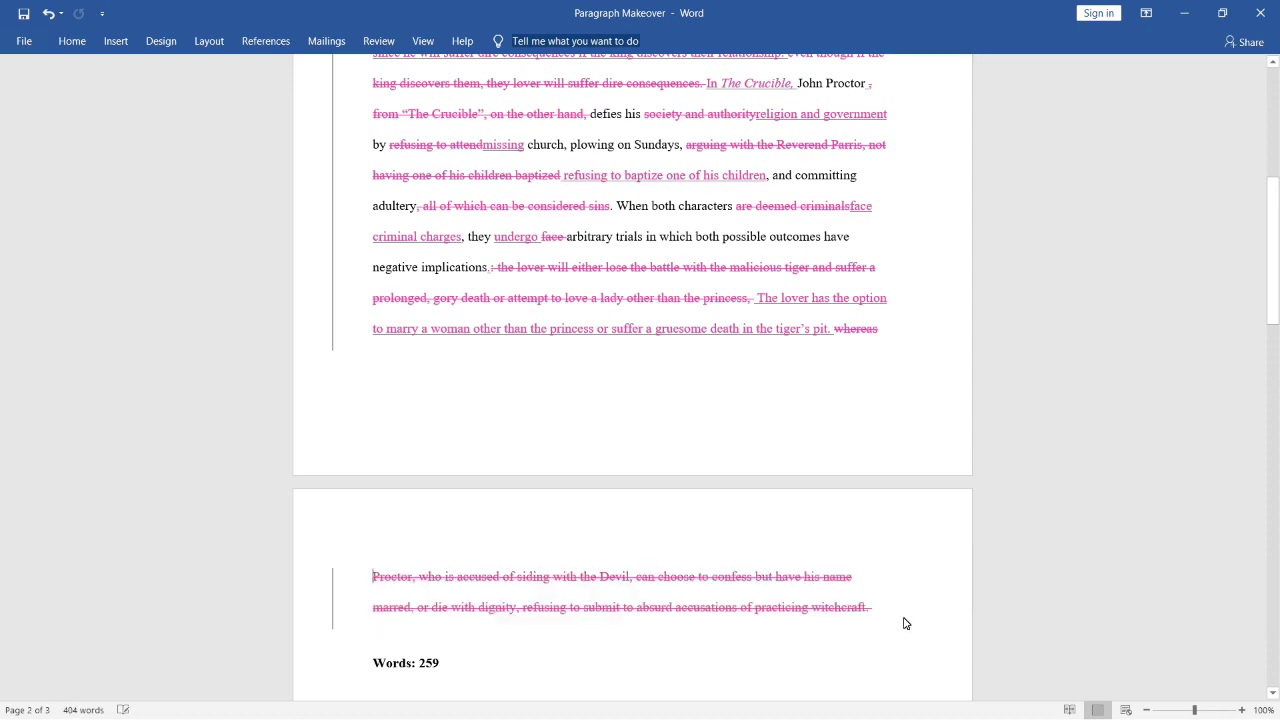
# - After "whereas", insert "Similarly, Proctor must falsely confess to conspiring with the Devil or die in front of his neighbors if he denies the accusations of practicing witchcraft."
pyautogui.write('Similarly, Proctor must falsely confess to conspiring with the Devil or die in front of his neighbors if he denies the accusations of practicing witchcraft.')
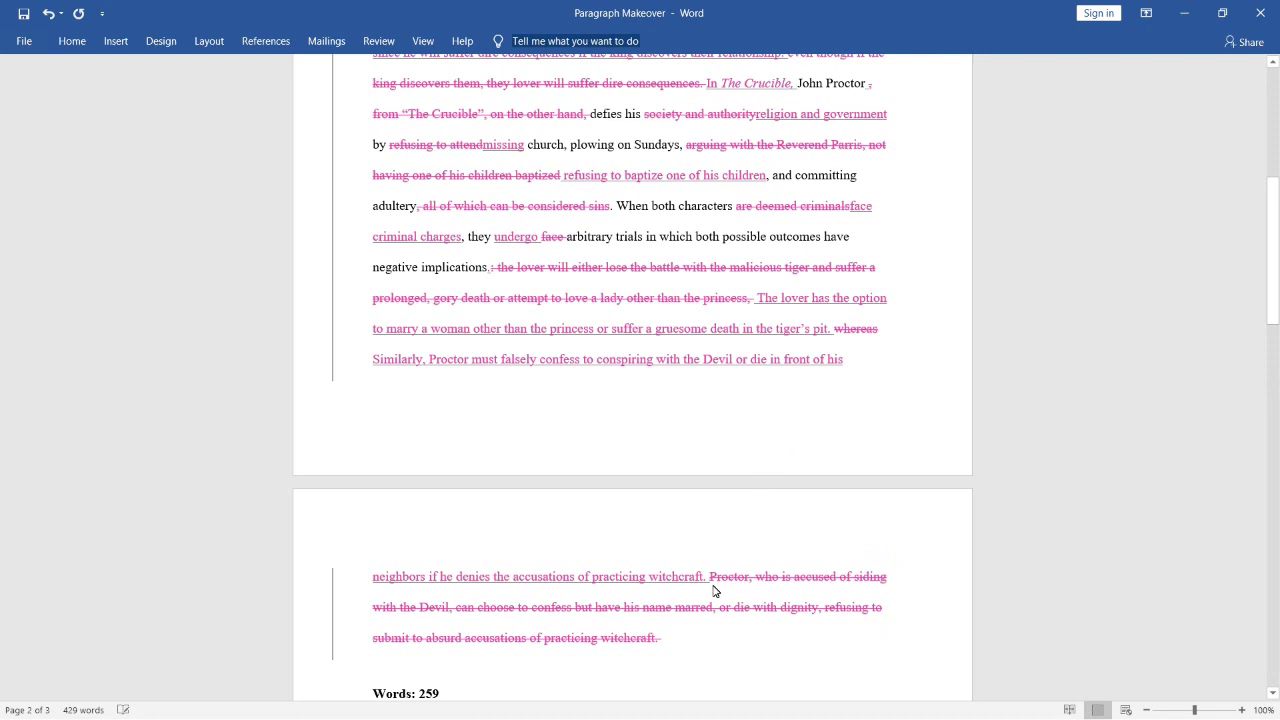
pyautogui.moveTo(671, 620)
pyautogui.doubleClick(384, 369)
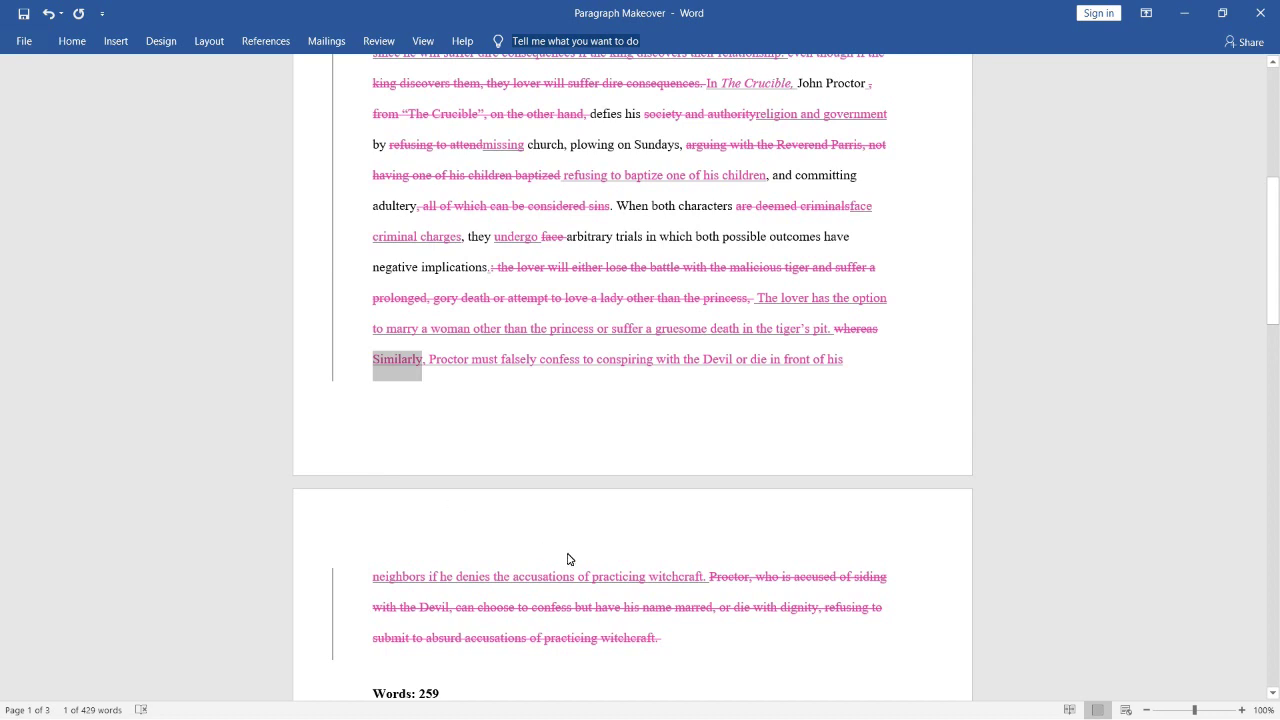
# - End the paragraph with "If he chooses the former, he will sully his name forever, but if he chooses the latter, he can die with dignity."
pyautogui.click(705, 647)
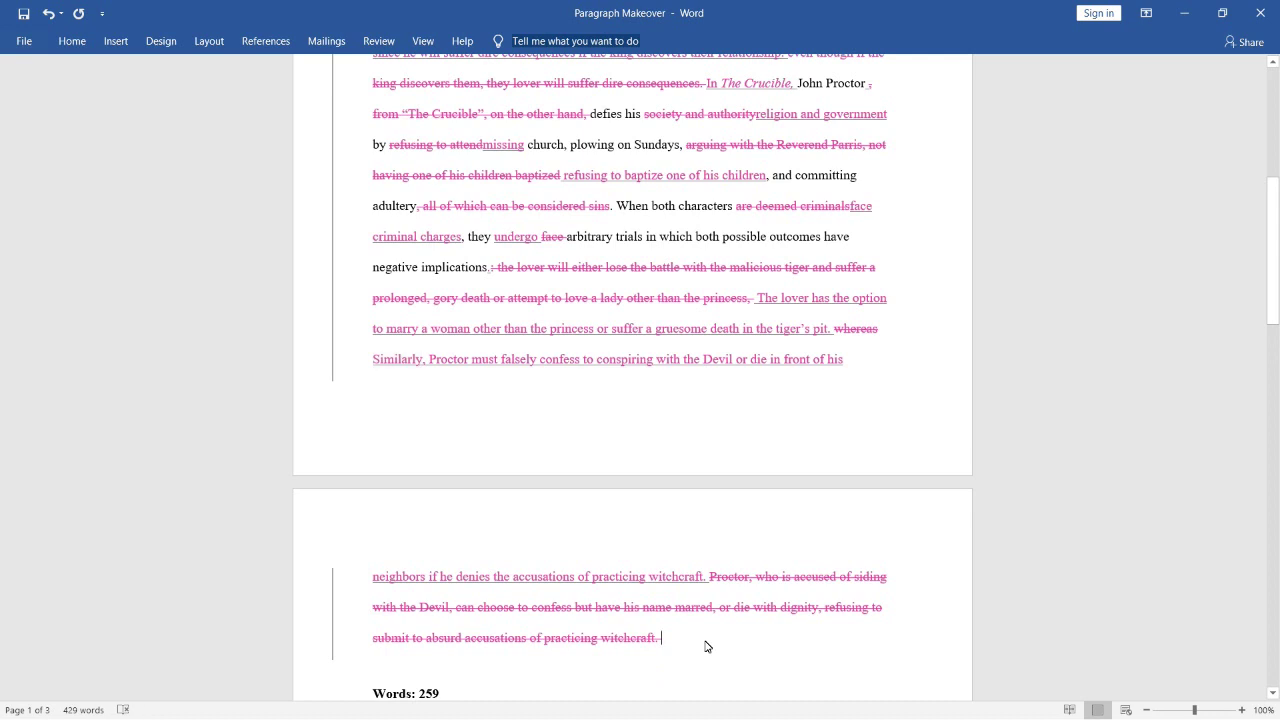
pyautogui.write('If he chooses the former, he will sully his')
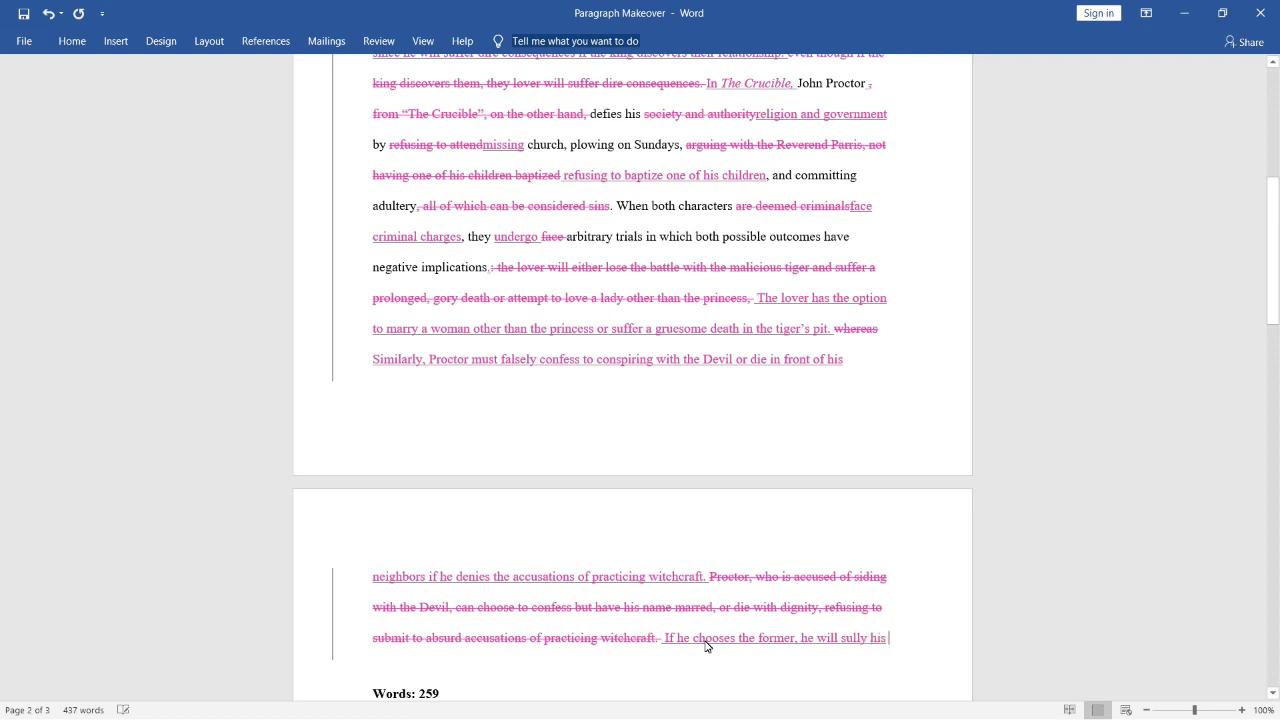
pyautogui.write(' name forever, but if')
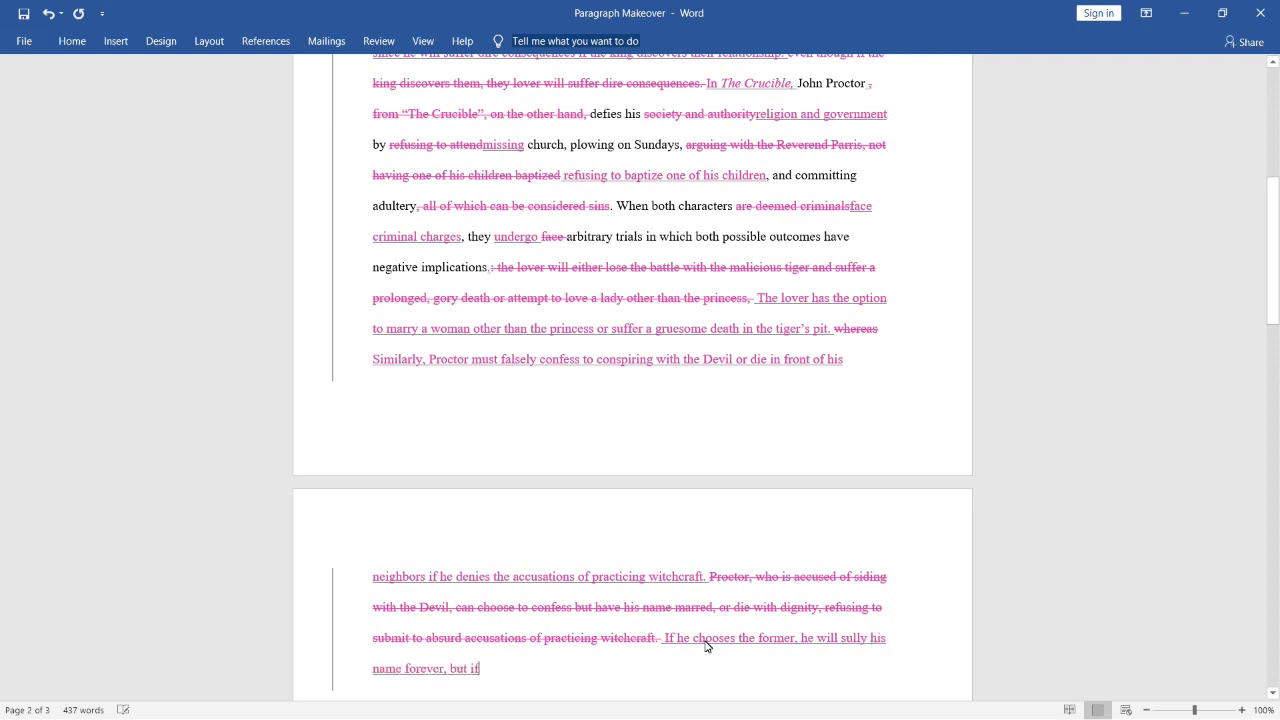
pyautogui.write(' he chooses the lat')
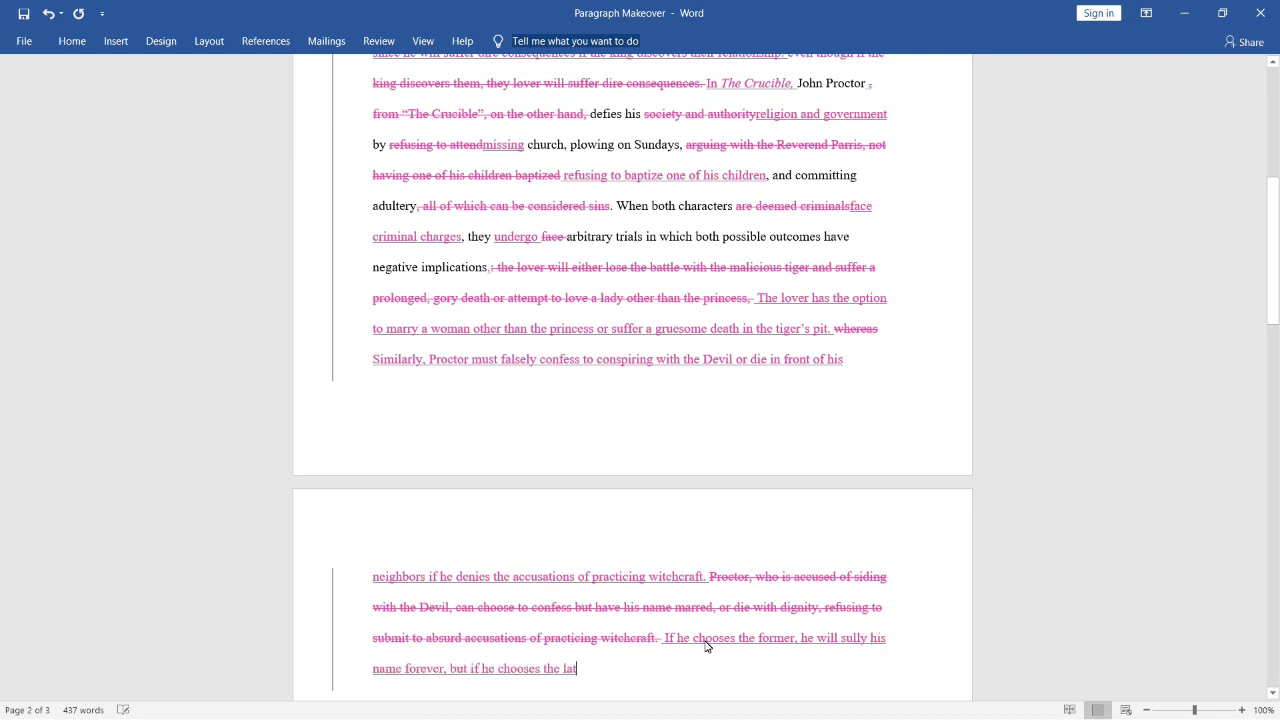
pyautogui.write('ter, he can die with dignity.')
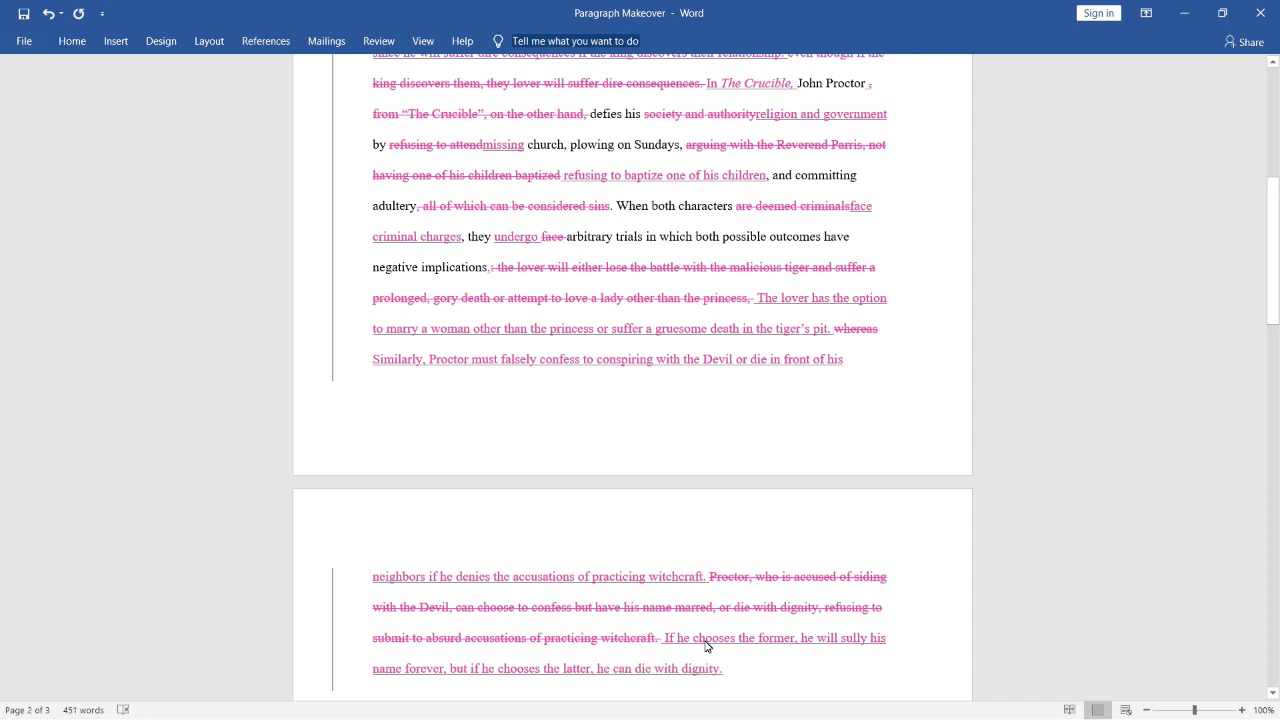